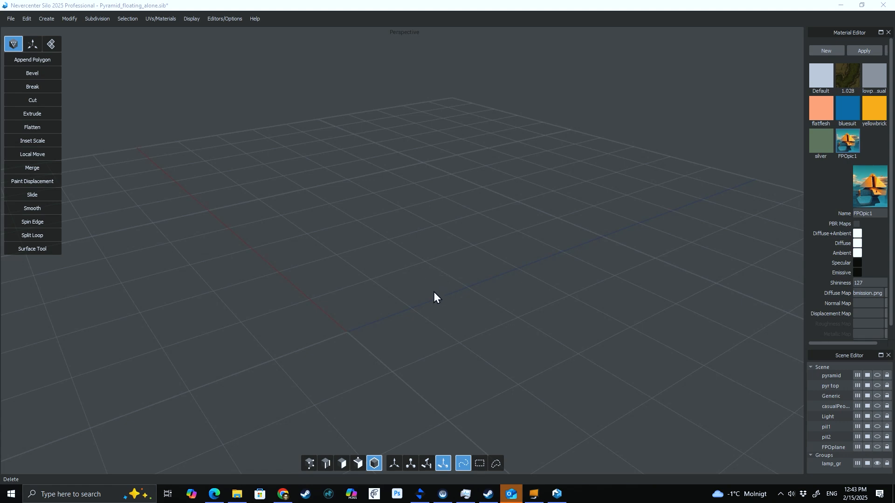
Step: Create a cube with height, width and depth of 1 and one section in each direction
mouse_move(416, 278)
alt+mouse_down()
mouse_move(404, 286)
mouse_move(408, 276)
alt+mouse_up()
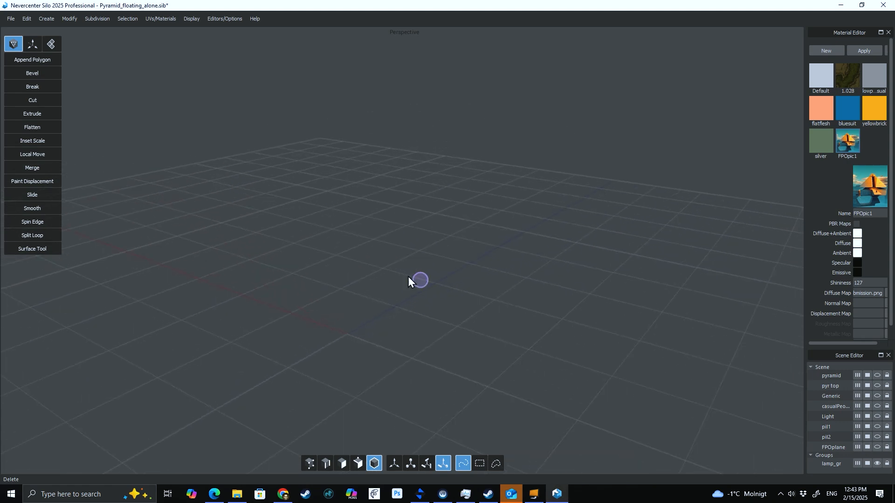
click(48, 20)
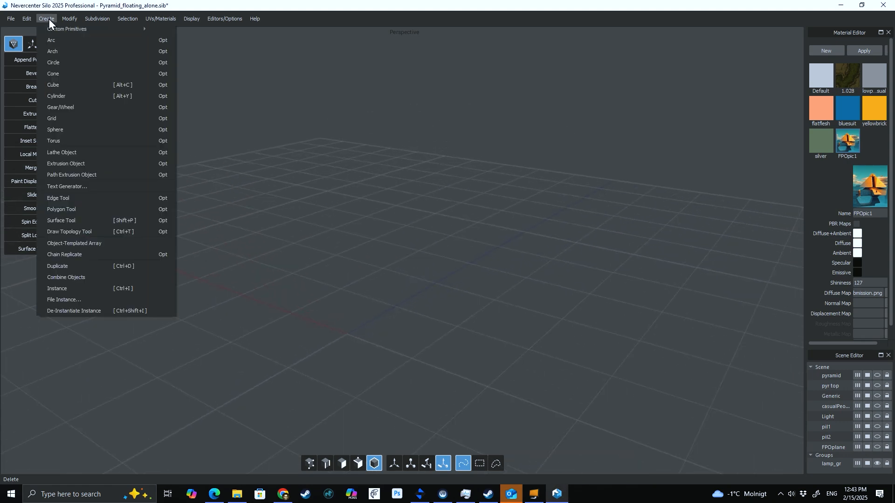
mouse_move(52, 26)
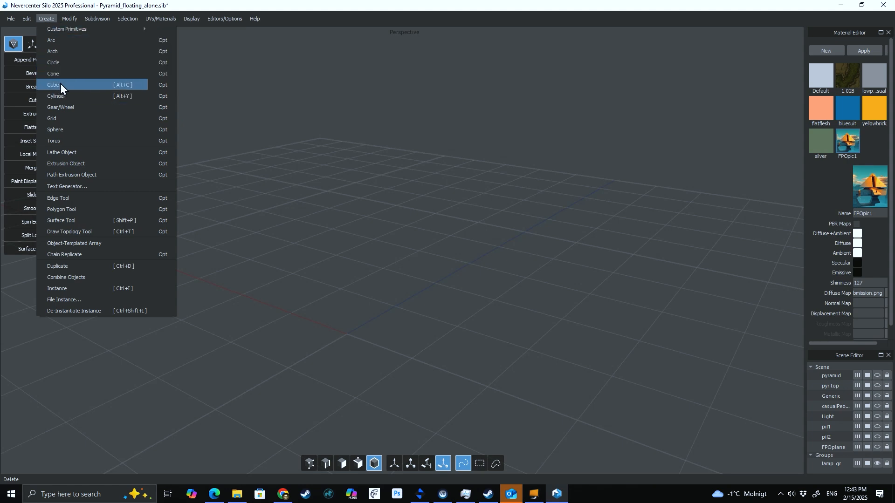
click(169, 86)
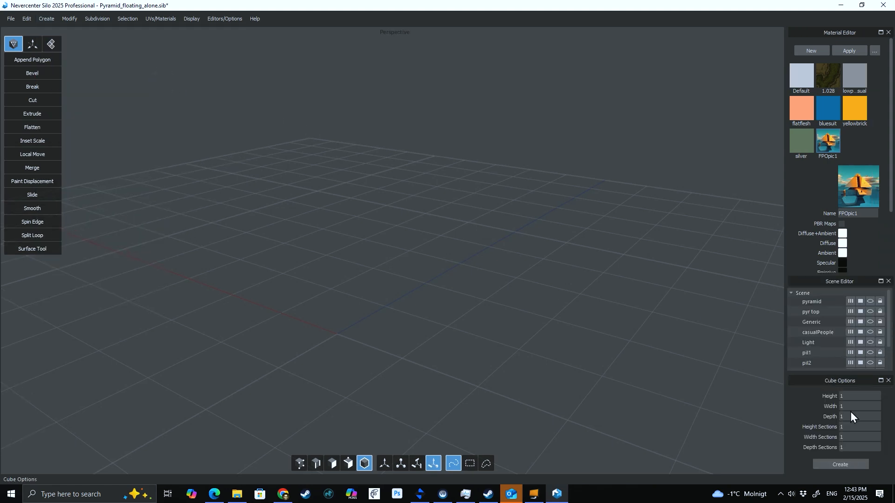
click(850, 465)
Step: Examine the new cube from several angles and distances
middle_drag(483, 233, 628, 253)
scroll(477, 238, up, 4)
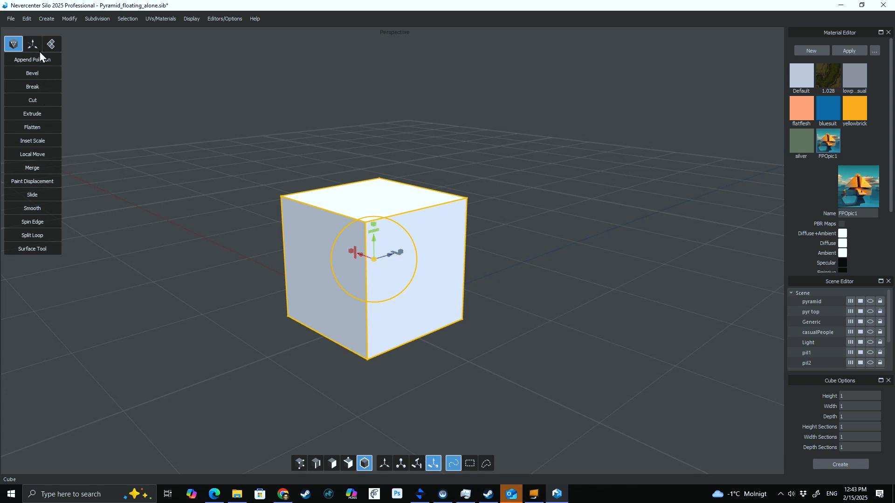
middle_drag(502, 144, 538, 171)
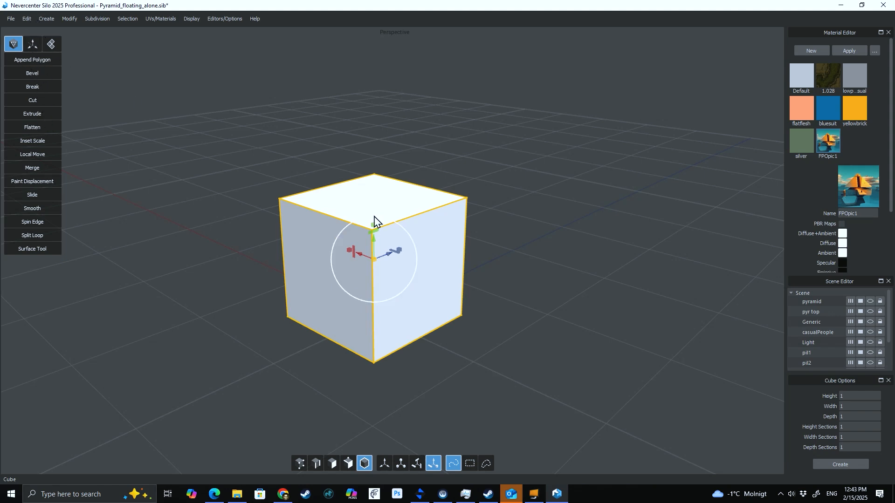
middle_drag(528, 245, 494, 254)
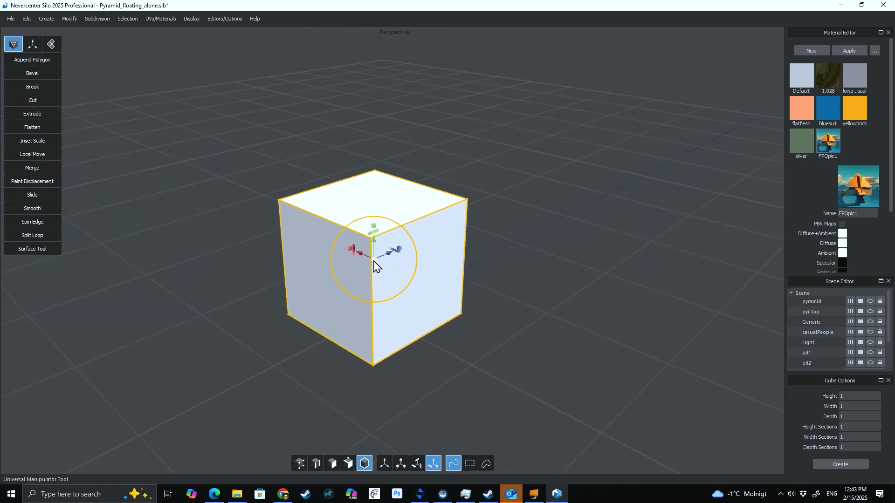
scroll(398, 260, up, 2)
scroll(396, 256, down, 2)
scroll(396, 257, up, 3)
scroll(397, 260, up, 2)
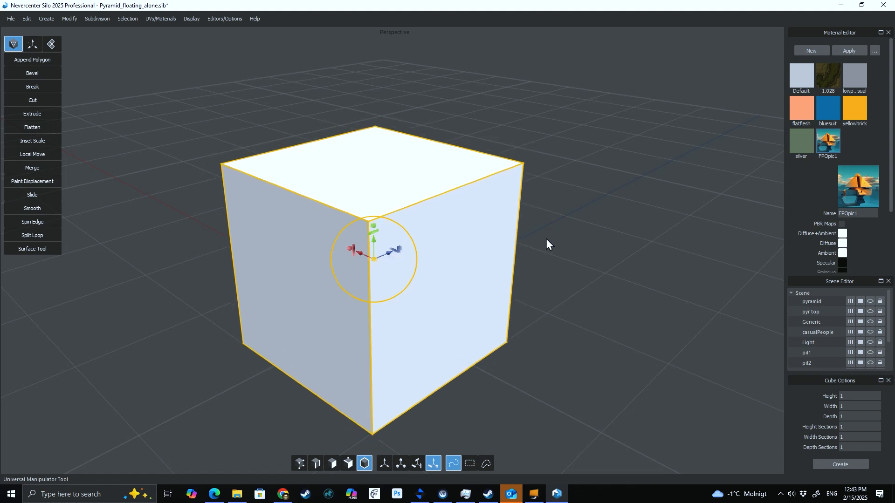
middle_drag(547, 238, 560, 263)
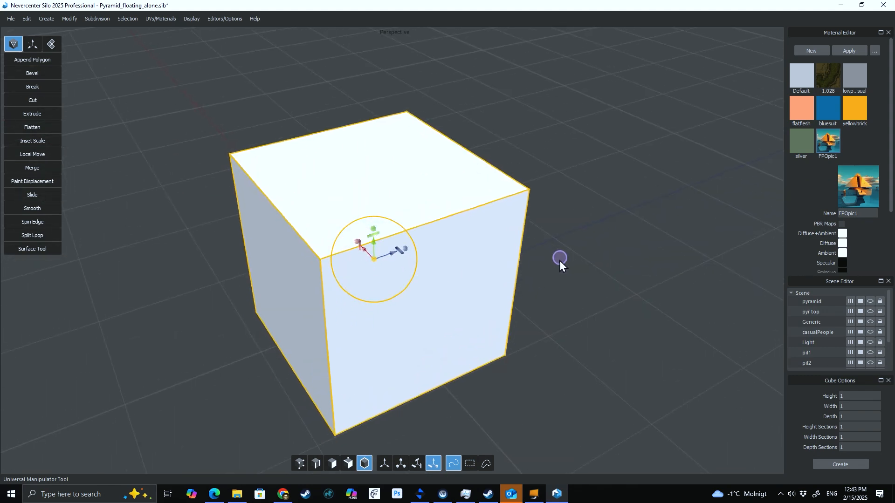
middle_drag(406, 252, 436, 295)
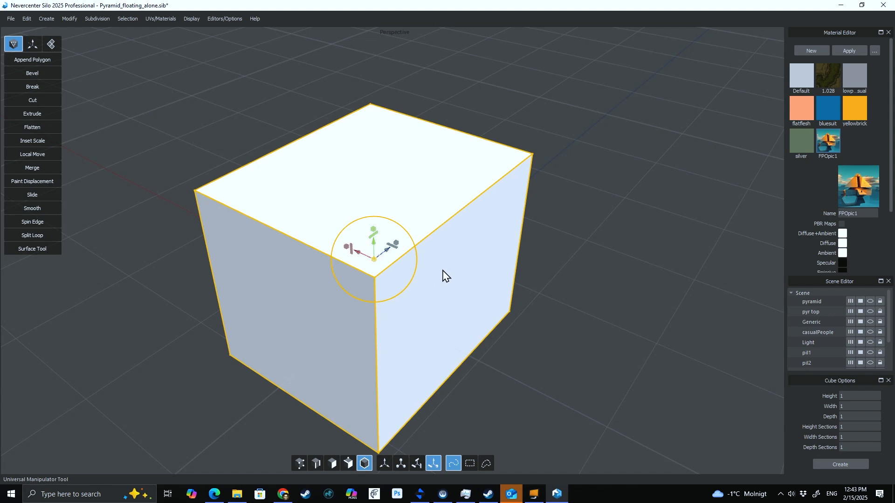
Step: In vertex selection mode, pick the corner vertices of the cube's top face one at a time
key(a)
click(376, 279)
mouse_move(507, 287)
middle_down()
mouse_move(516, 300)
mouse_move(512, 280)
middle_up()
click(225, 192)
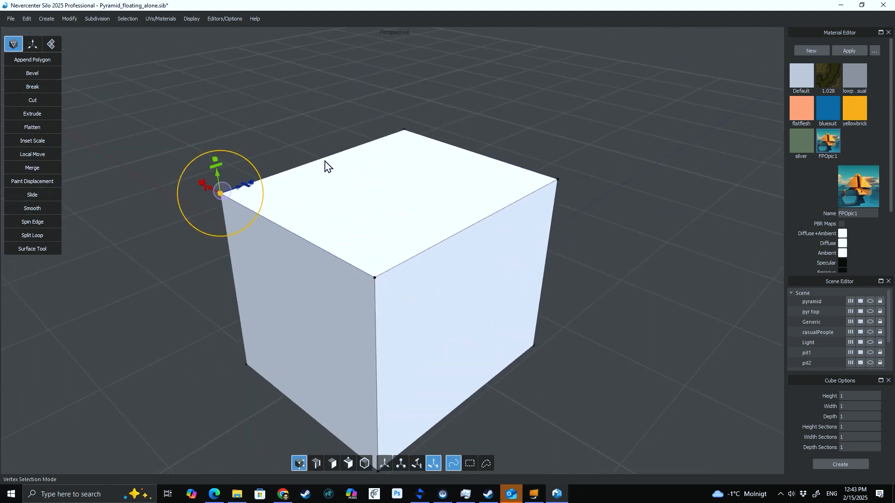
click(408, 134)
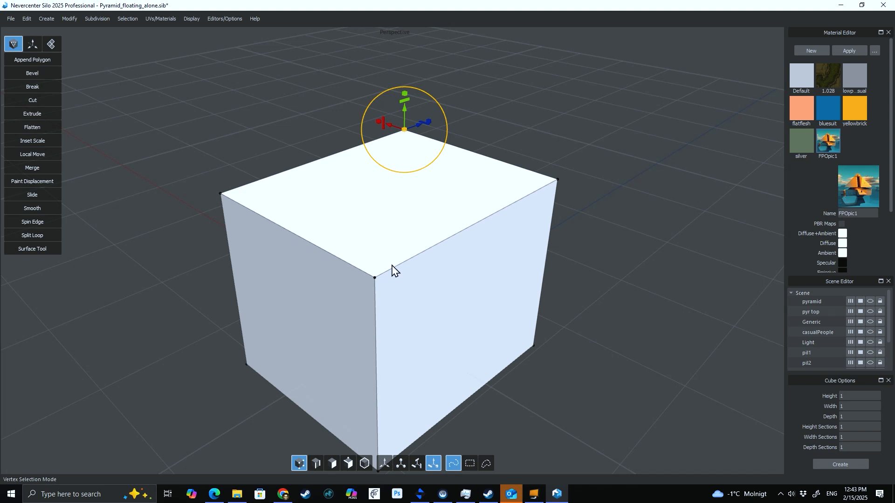
click(376, 278)
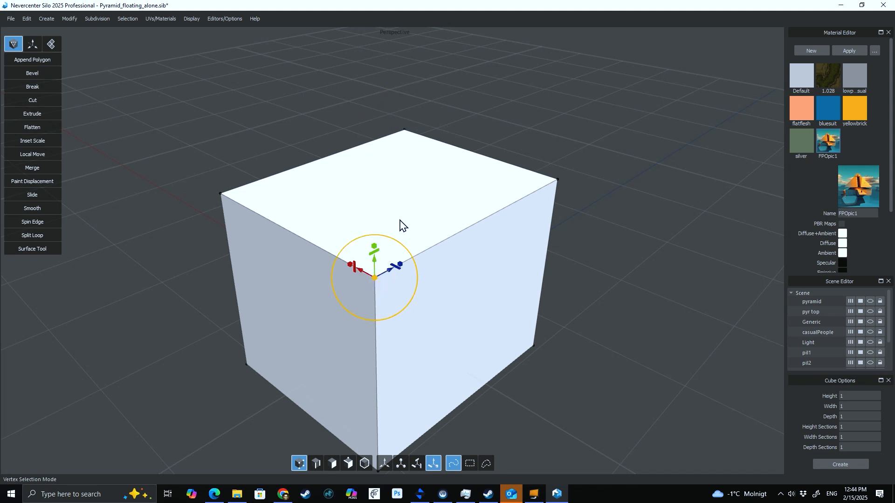
click(223, 193)
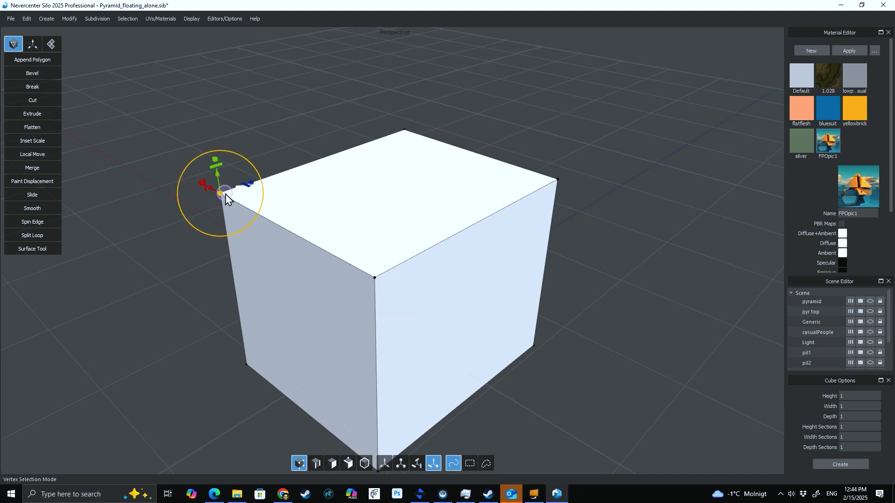
click(412, 125)
Step: Switch to face selection mode and select the cube's top face
key(d)
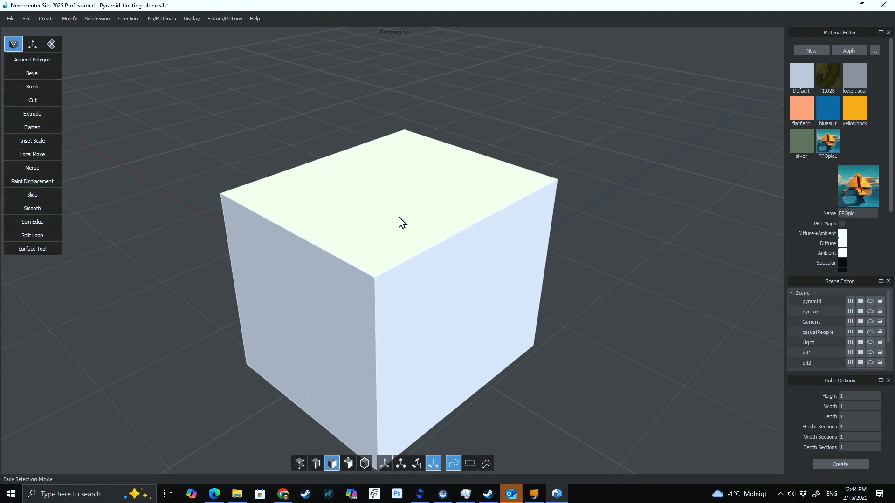
click(400, 218)
middle_drag(620, 272, 520, 241)
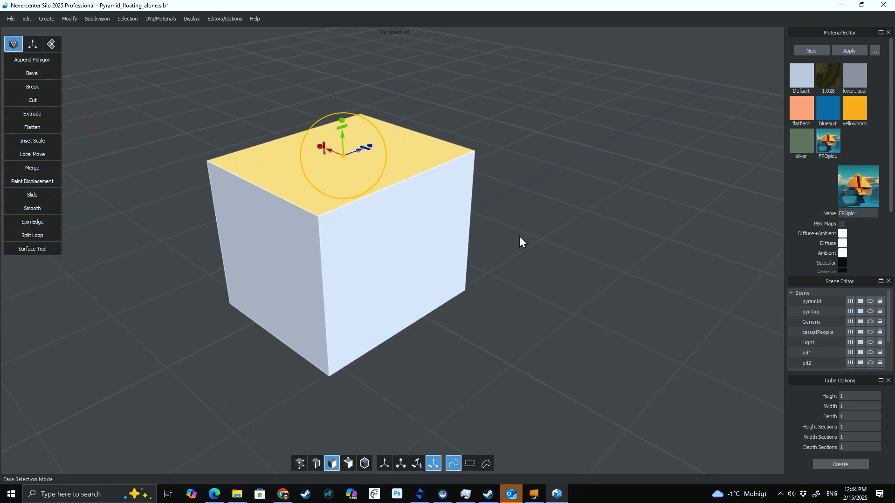
Step: In edge selection mode, pick the top edges one at a time, select a whole edge loop, and clear the selection
key(s)
click(389, 181)
click(287, 201)
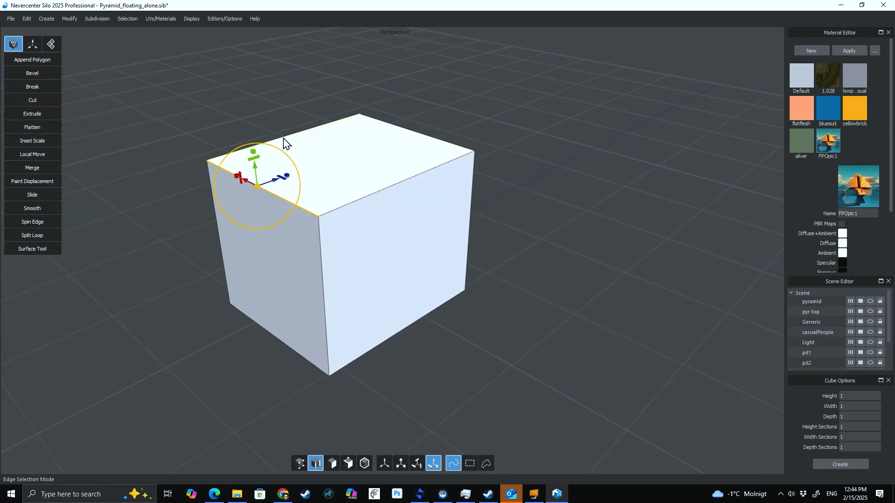
click(284, 140)
click(392, 203)
click(422, 133)
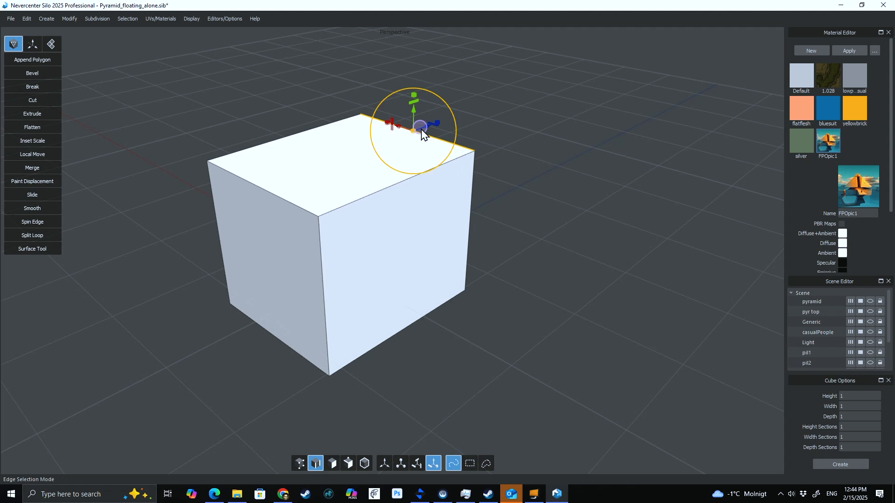
click(307, 204)
click(292, 135)
double_click(253, 187)
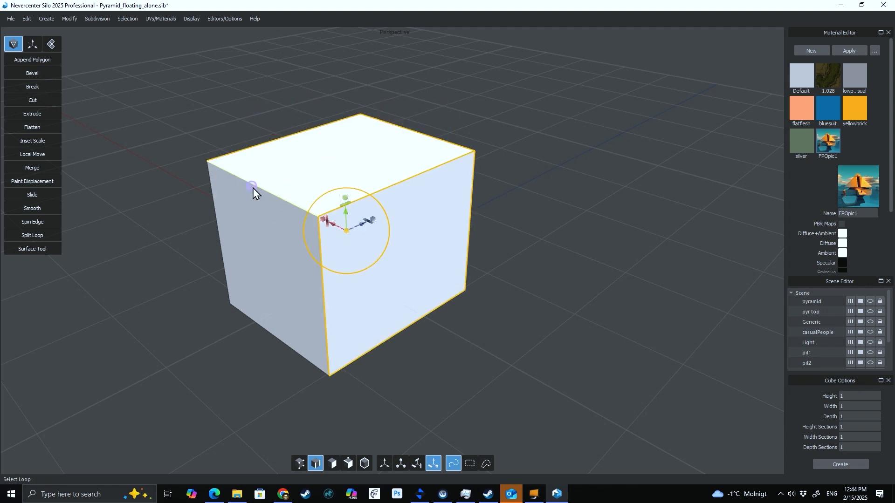
middle_drag(585, 168, 497, 273)
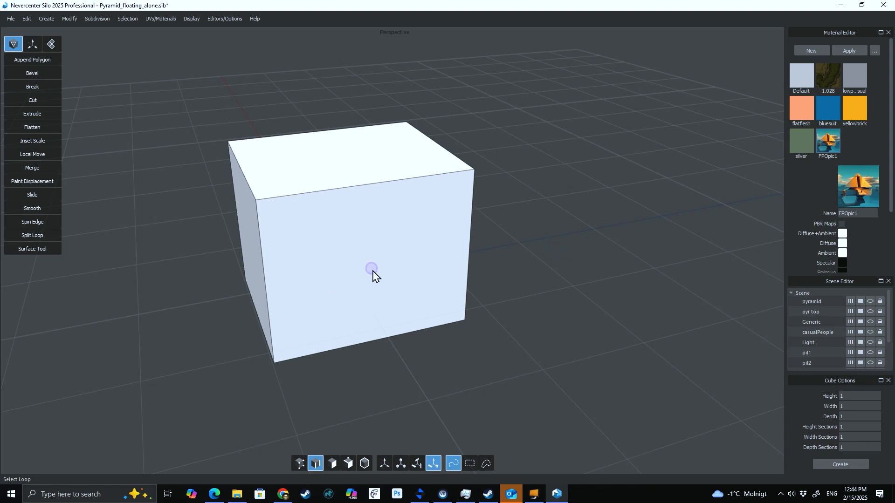
Step: Select the cube's vertical edges and use Split Loop to add a horizontal edge loop around its middle
middle_drag(374, 274, 390, 275)
click(221, 238)
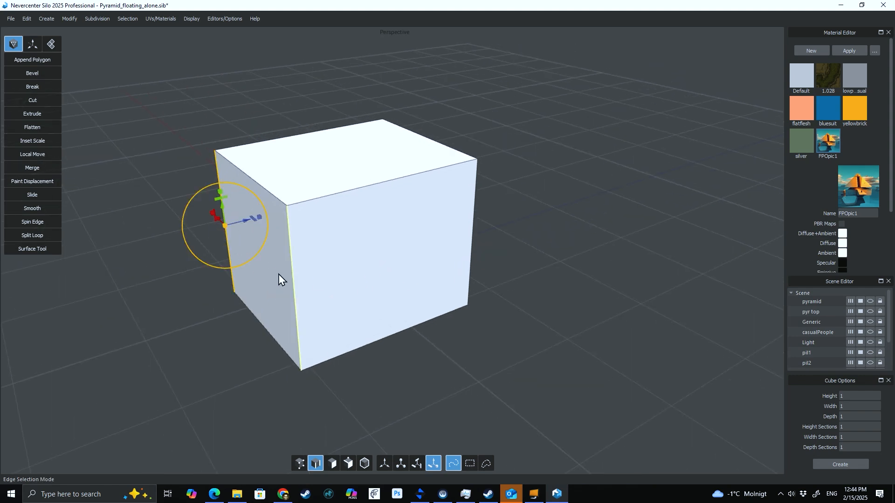
shift+click(292, 275)
shift+click(469, 261)
middle_drag(396, 364, 498, 356)
middle_drag(592, 304, 522, 266)
key(shift+x)
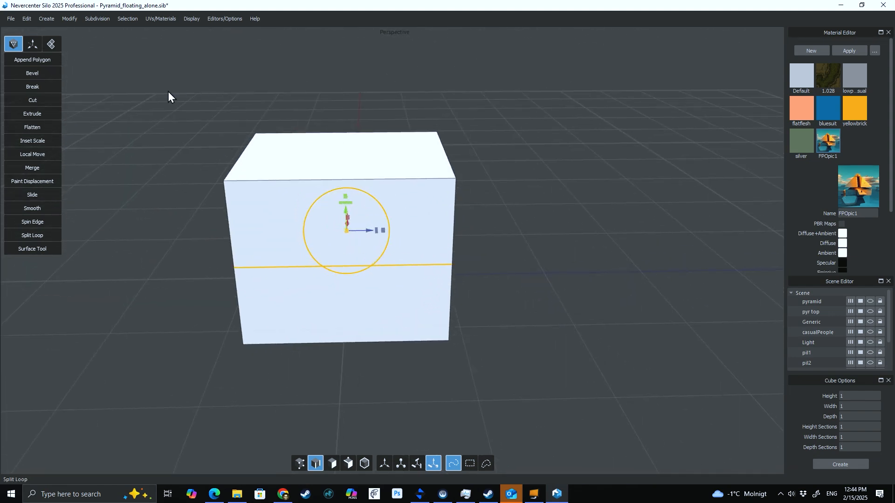
click(63, 18)
mouse_move(100, 48)
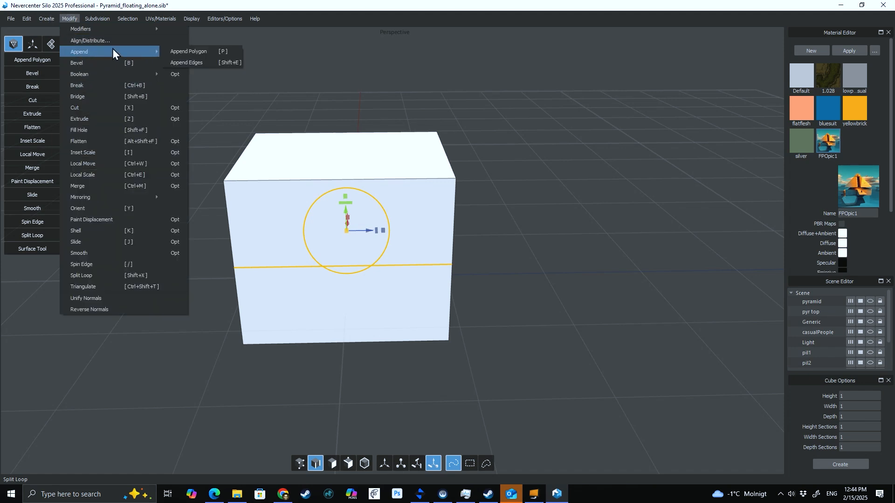
click(490, 122)
Step: Select the parallel top, middle and bottom edges around the cube and use Split Loop to add a vertical edge loop across them
middle_drag(512, 128, 510, 163)
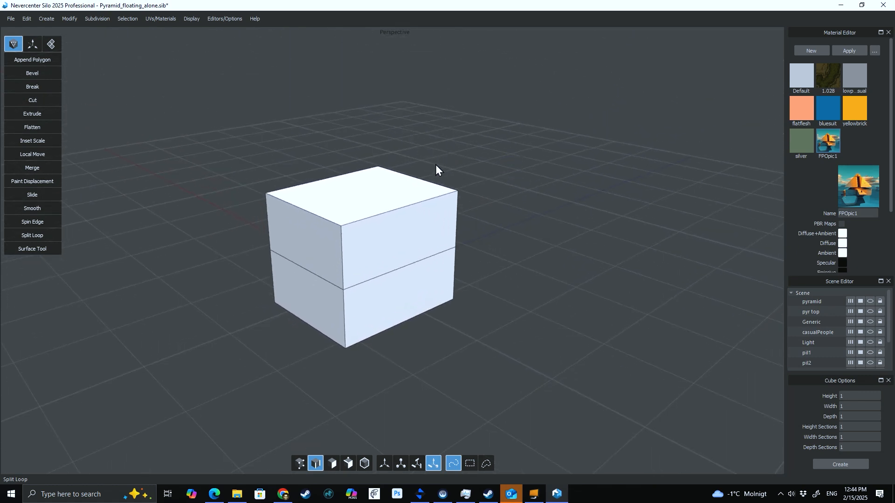
middle_drag(438, 172, 346, 200)
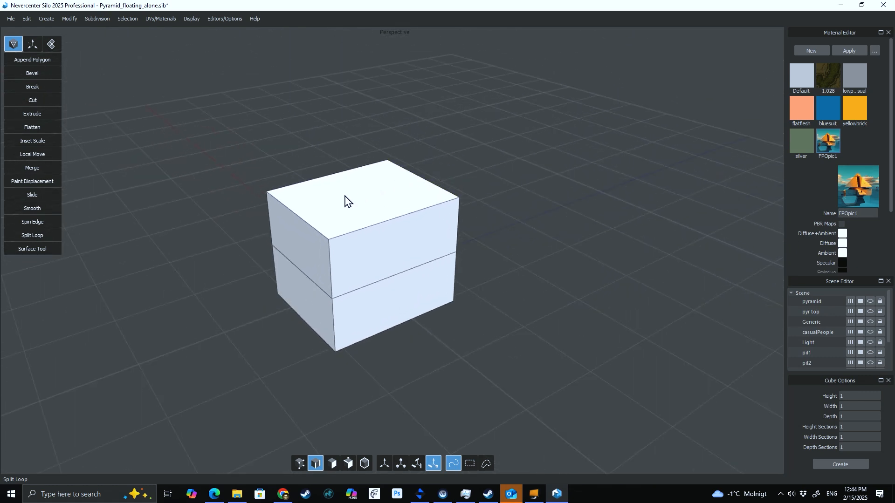
click(357, 171)
shift+click(366, 228)
shift+click(386, 279)
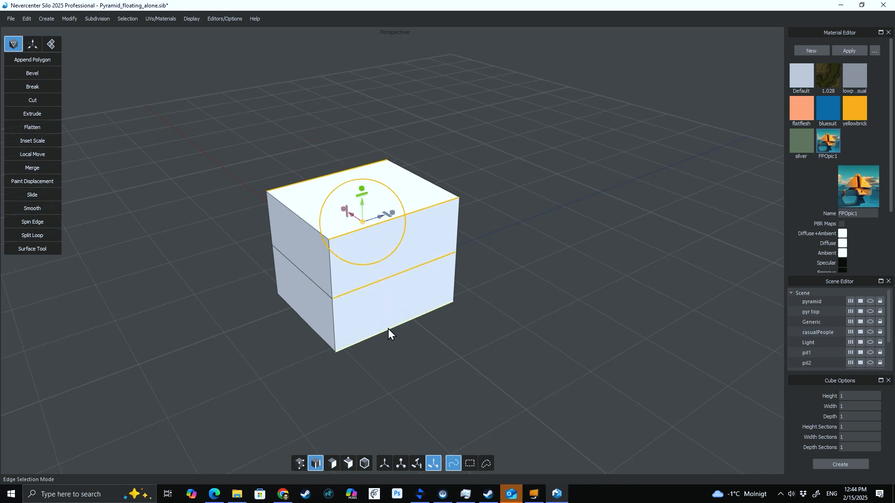
middle_drag(316, 314, 400, 308)
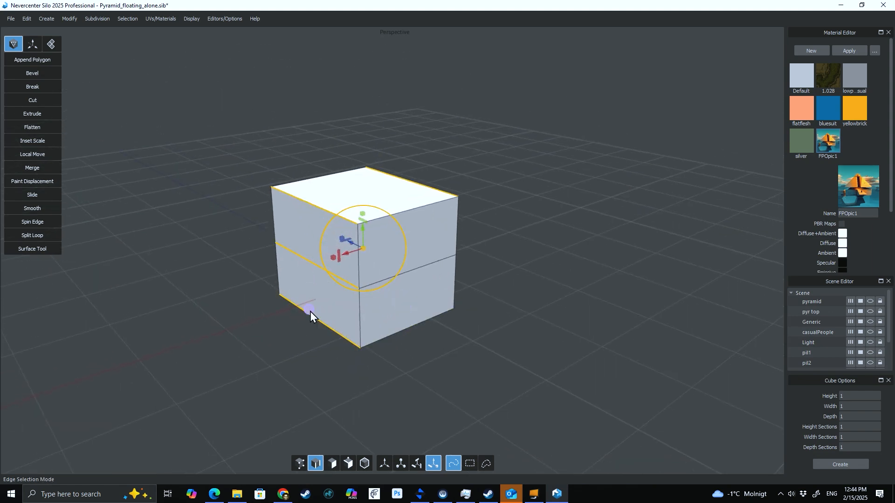
middle_drag(310, 312, 518, 291)
key(shift+x)
Step: Select the two opposite top edges parallel to the new vertical loop and scale them inward so those sides slope
click(434, 207)
shift+click(312, 182)
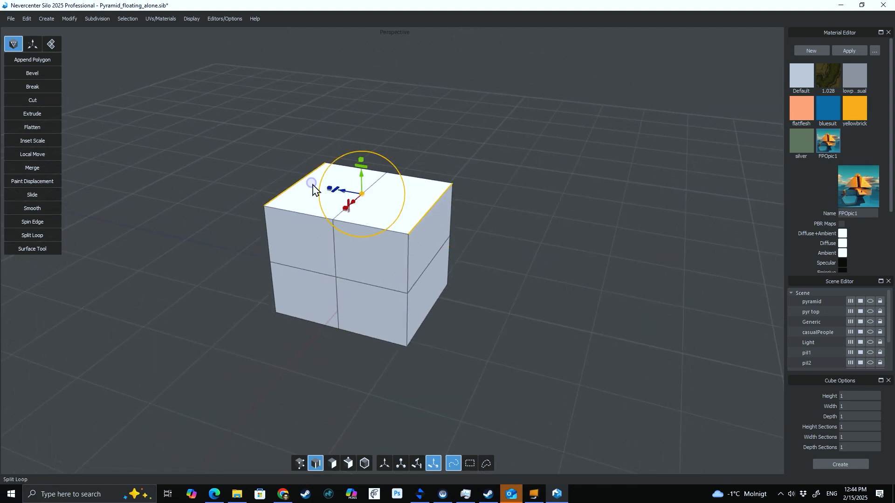
middle_drag(314, 186, 334, 203)
drag(334, 202, 350, 199)
middle_drag(351, 199, 486, 228)
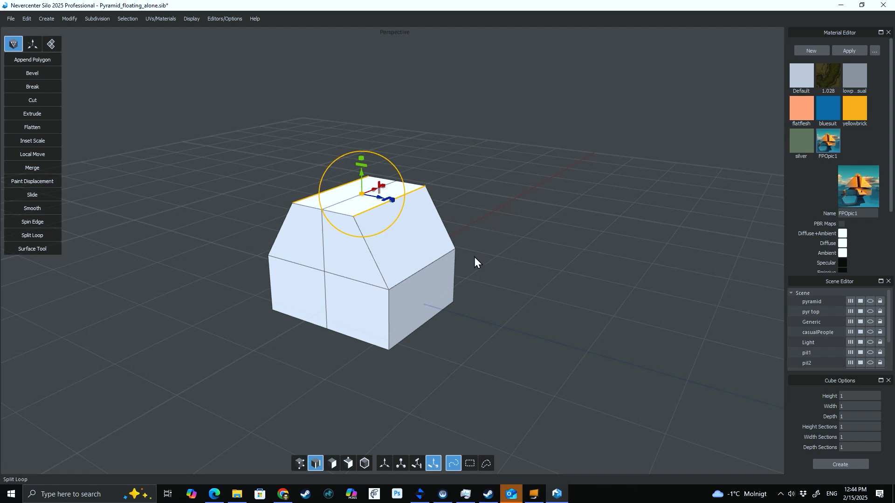
Step: Select the split edges at both ends of the top face, scale them inward to taper the block like a pyramid, and clear the selection
click(411, 274)
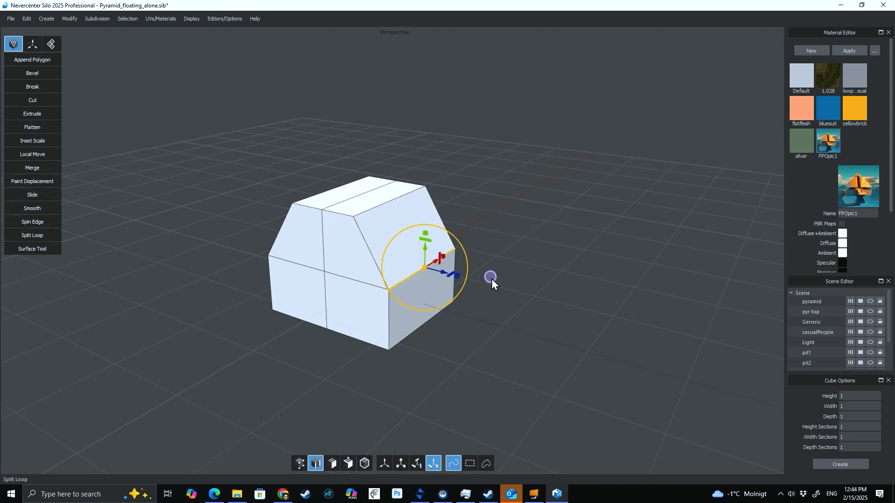
middle_drag(491, 279, 451, 233)
middle_drag(339, 207, 322, 233)
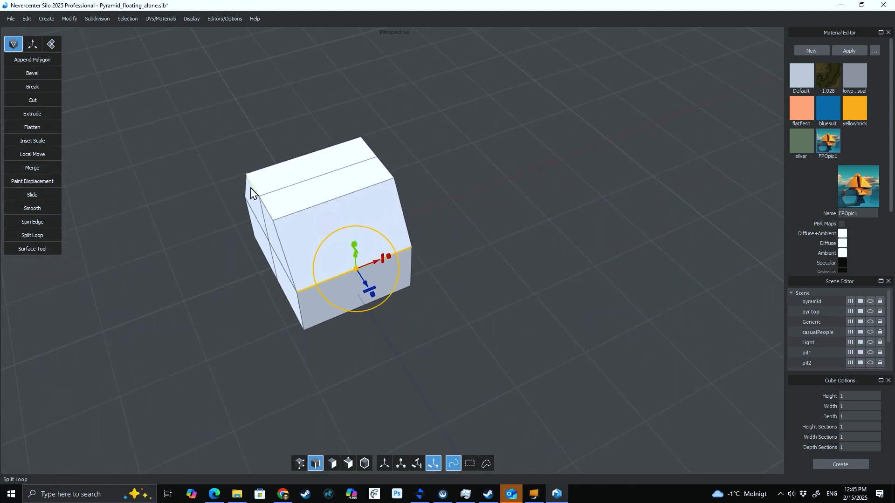
click(250, 188)
click(272, 216)
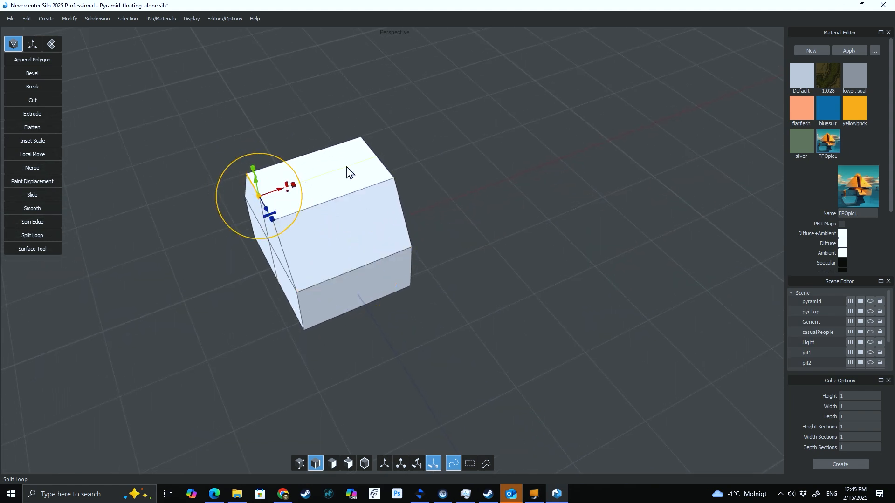
shift+click(359, 150)
shift+click(382, 172)
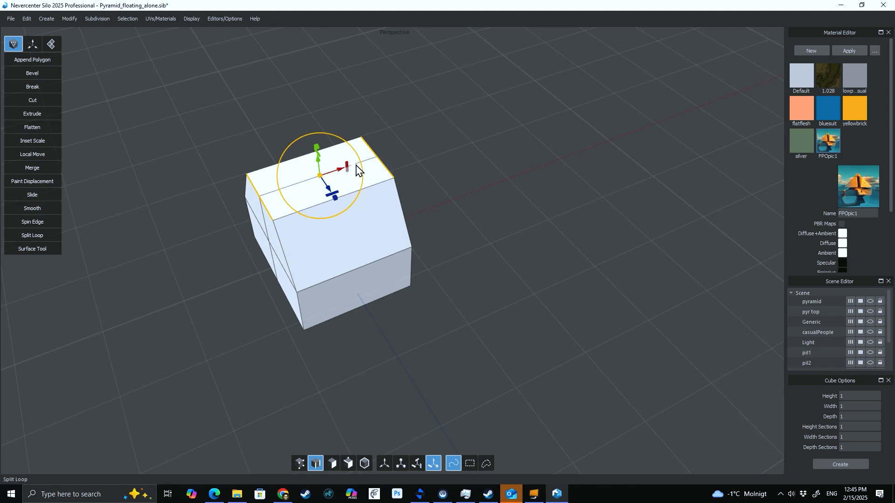
drag(357, 164, 327, 174)
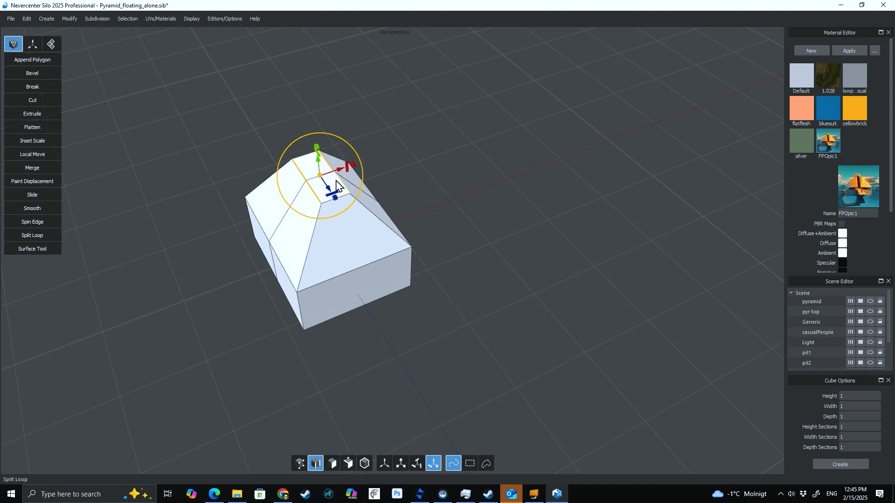
middle_drag(335, 181, 463, 163)
click(437, 174)
scroll(441, 178, up, 2)
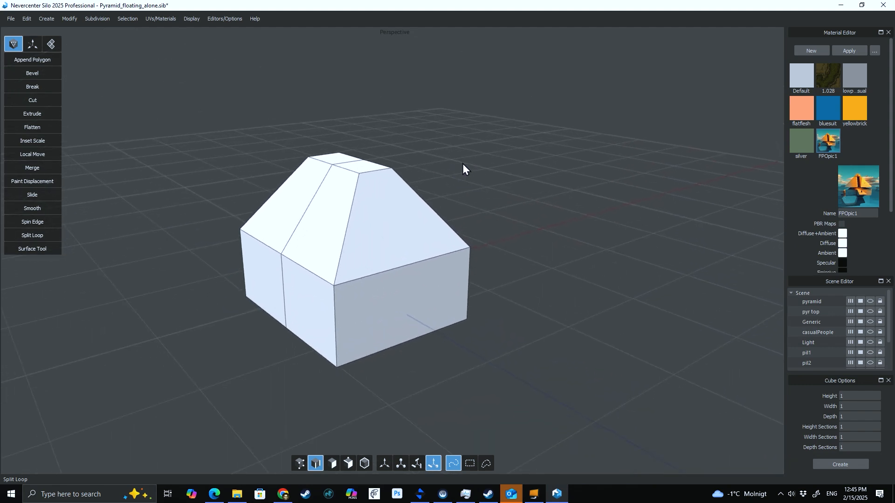
Step: Select the whole tapered block as an object and move it straight up above the grid
scroll(456, 166, down, 2)
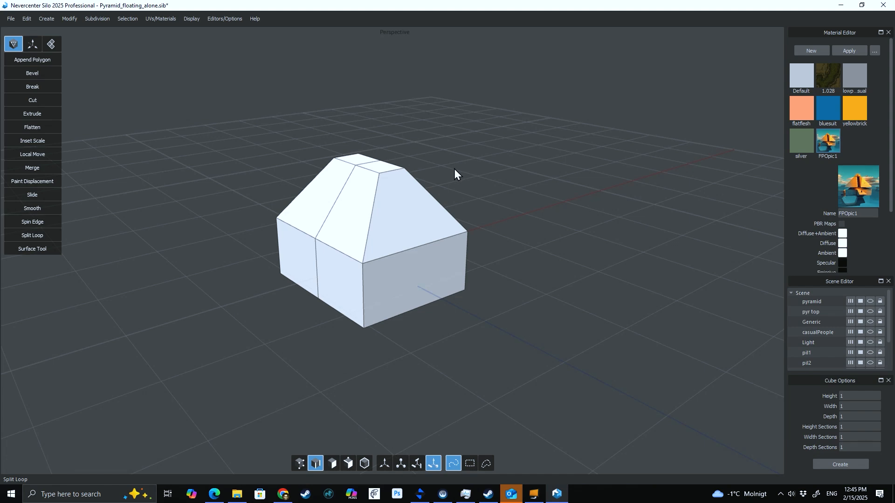
key(f)
mouse_move(370, 192)
mouse_down()
mouse_move(370, 157)
mouse_move(380, 180)
mouse_up()
middle_drag(436, 228, 461, 247)
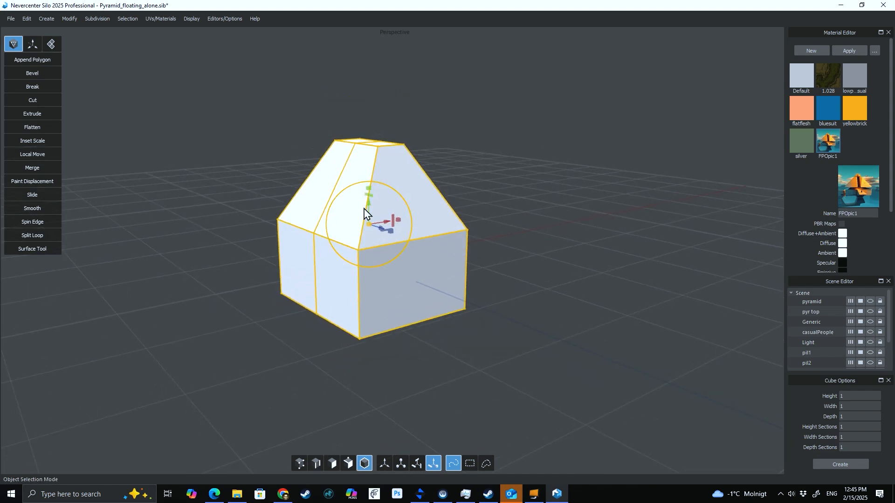
drag(368, 215, 371, 75)
middle_drag(391, 161, 385, 139)
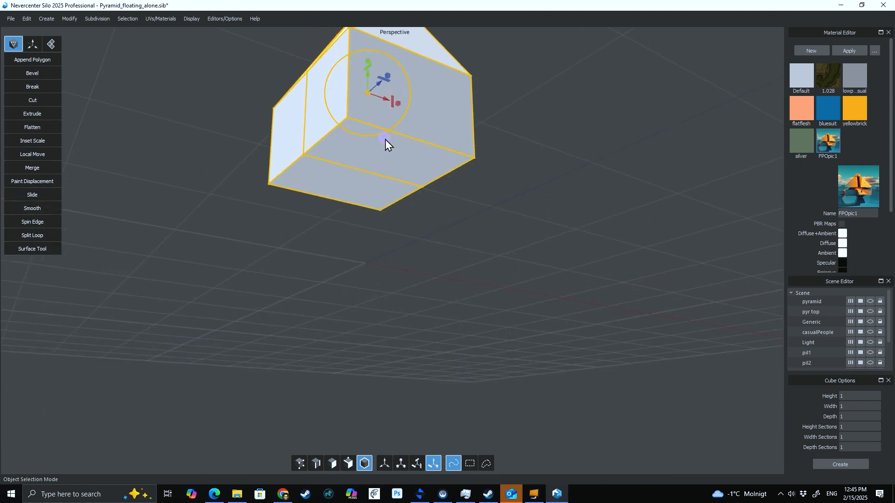
Step: Select the block's bottom faces, extrude them and pull the extrusion straight down to lengthen the block
key(d)
drag(391, 150, 359, 190)
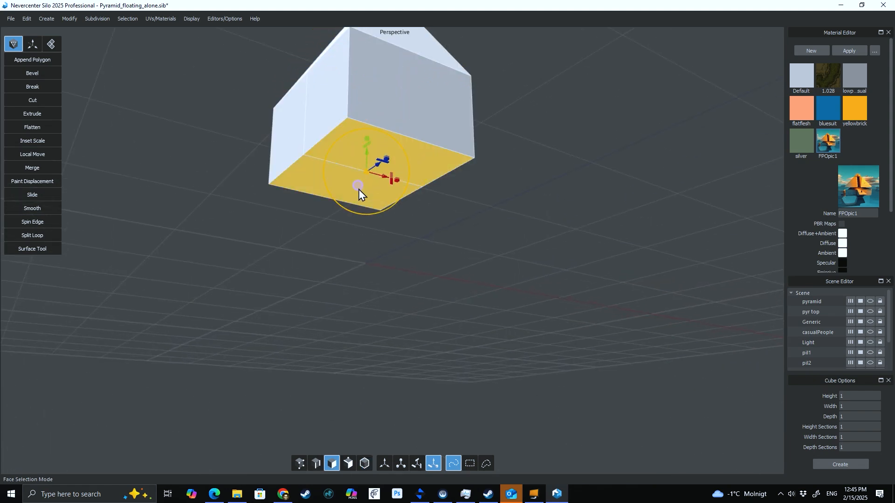
key(x)
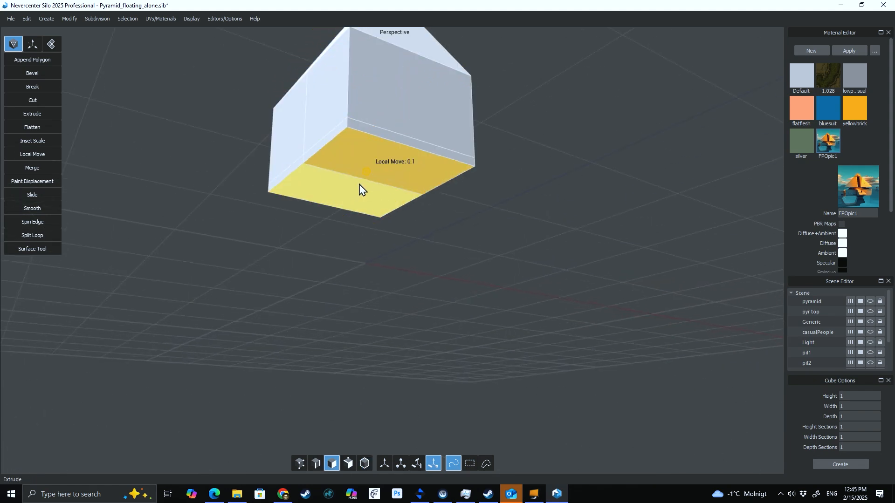
right_click(359, 184)
drag(365, 162, 369, 322)
alt+drag(453, 189, 464, 226)
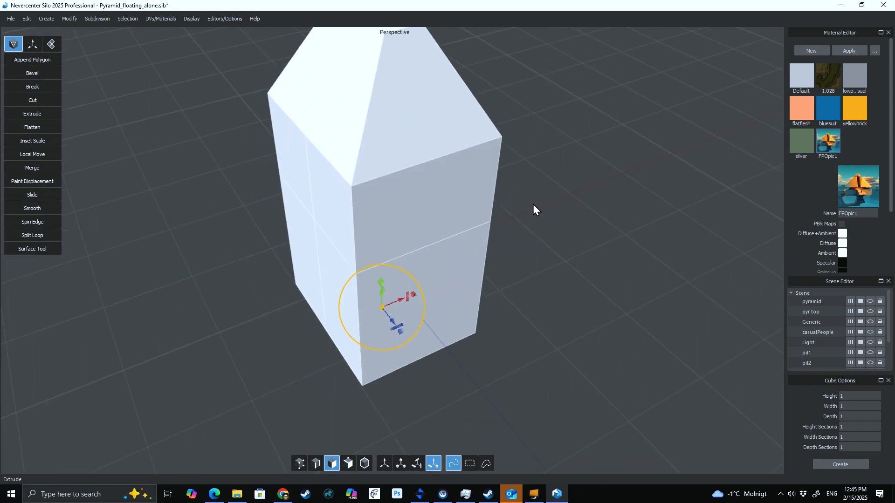
Step: Select the lower front face of the lengthened block and extrude it horizontally outward as a projecting box
alt+middle_drag(533, 204, 423, 131)
click(350, 200)
scroll(365, 192, up, 3)
scroll(367, 190, down, 5)
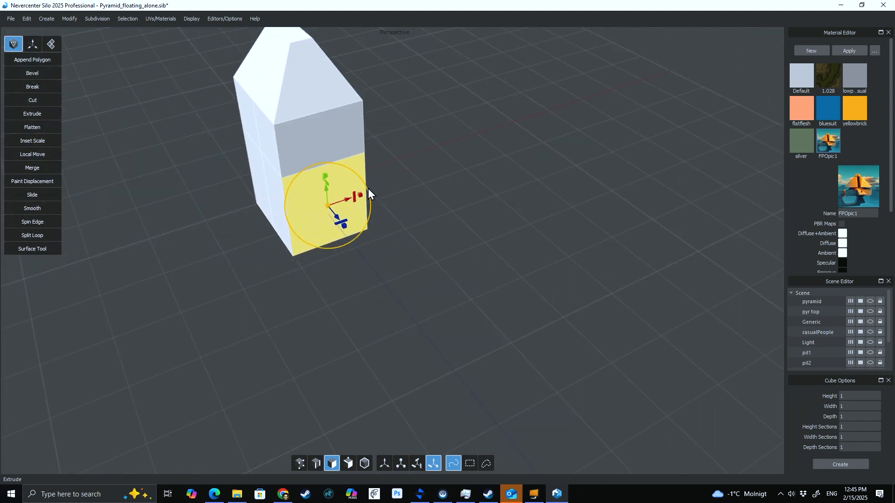
alt+drag(375, 187, 390, 179)
alt+middle_drag(408, 173, 416, 187)
alt+drag(416, 188, 417, 180)
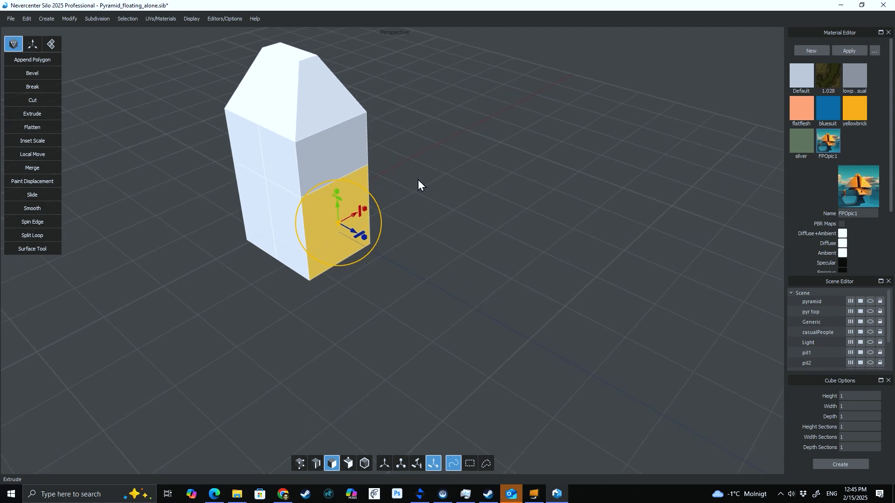
mouse_move(365, 233)
mouse_down()
mouse_move(420, 275)
mouse_move(467, 274)
mouse_move(360, 283)
mouse_move(376, 232)
mouse_move(378, 243)
mouse_move(360, 250)
mouse_up()
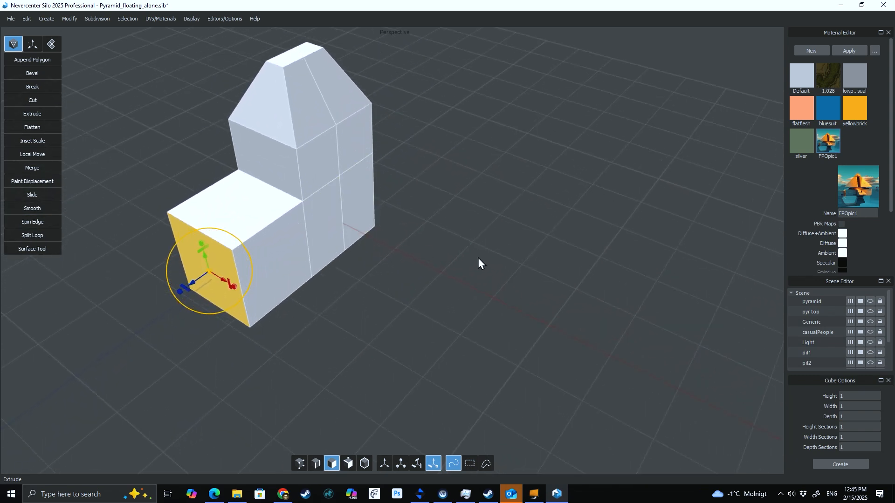
Step: Extrude the projecting box's end face again to add a second segment in the same direction
alt+drag(479, 260, 435, 253)
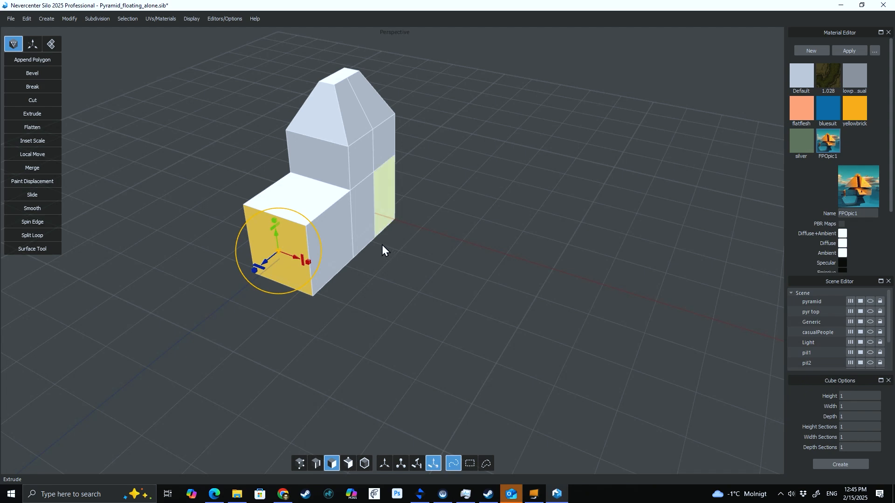
drag(382, 245, 261, 268)
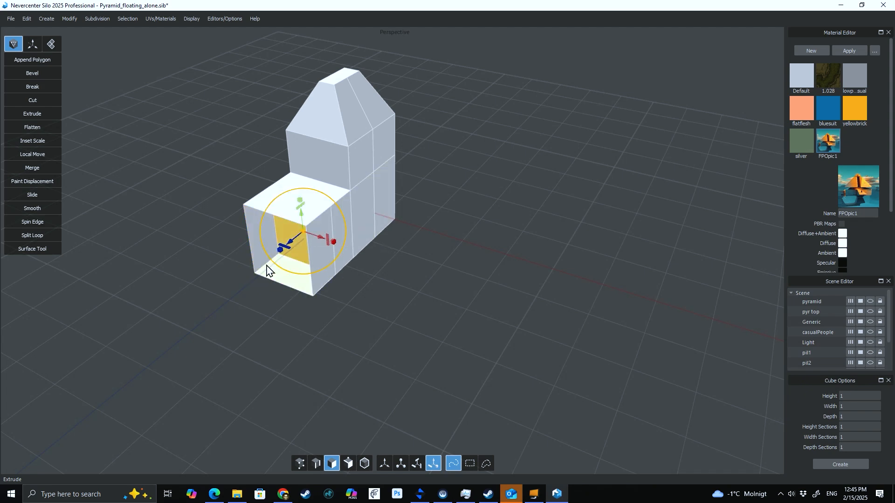
drag(291, 242, 220, 304)
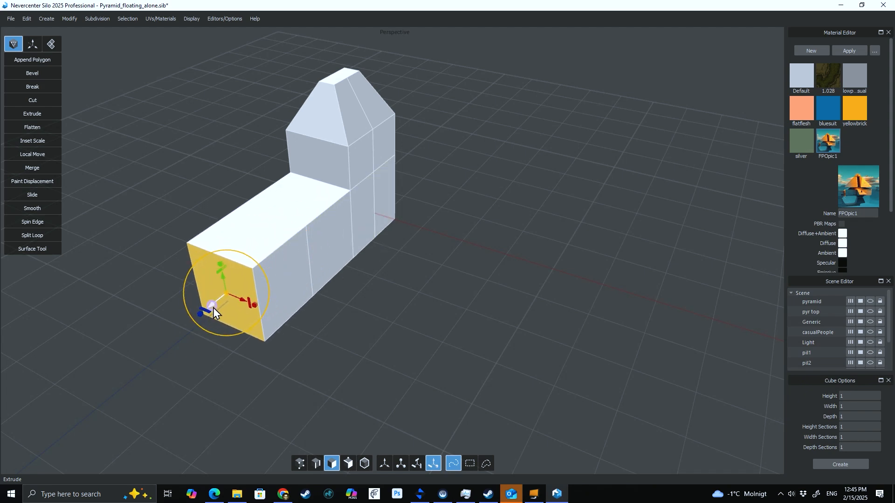
Step: Select the top face of the outer segment and lower it so the adjoining top face slopes down
click(245, 223)
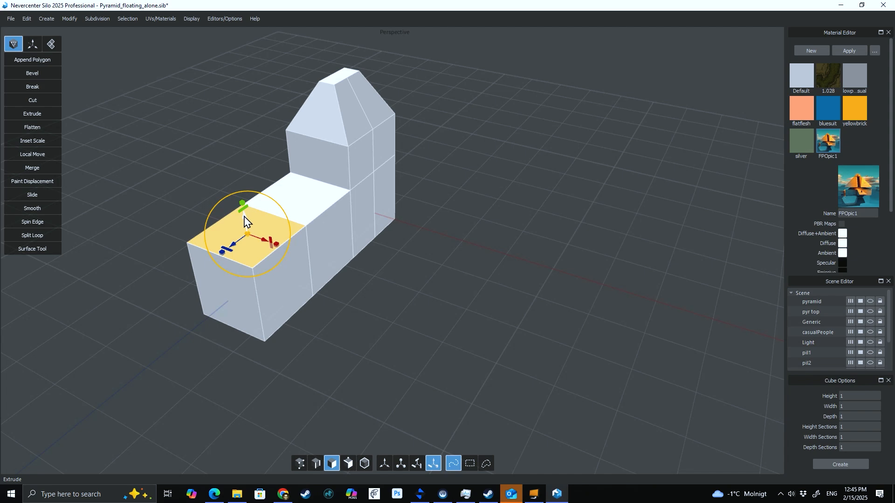
drag(244, 216, 382, 247)
alt+drag(496, 267, 462, 234)
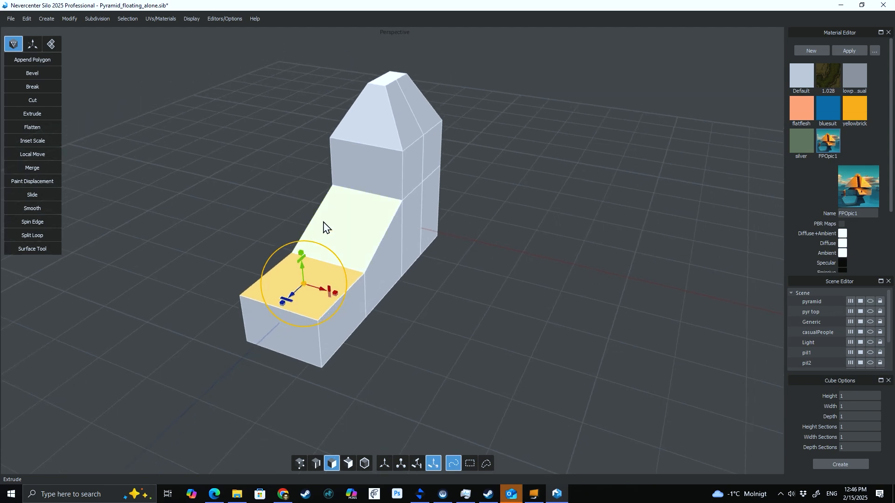
Step: Delete the whole practice object and make the pyramid and pyr top objects visible in the scene
key(f)
key(Delete)
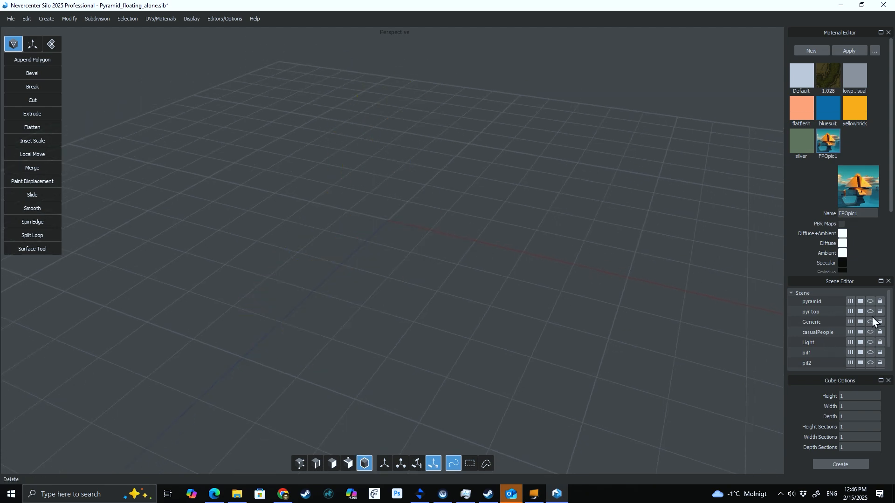
click(870, 301)
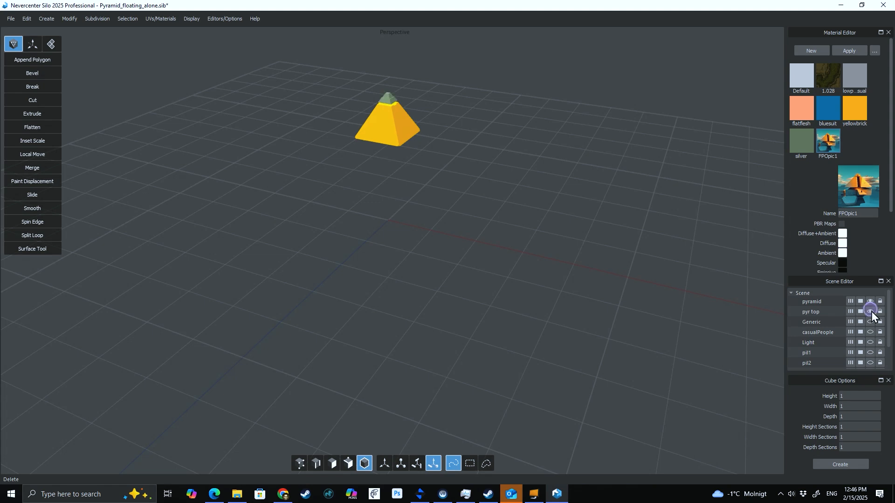
Step: Select the yellow pyramid object and inspect its grooved sides up close
scroll(429, 184, up, 3)
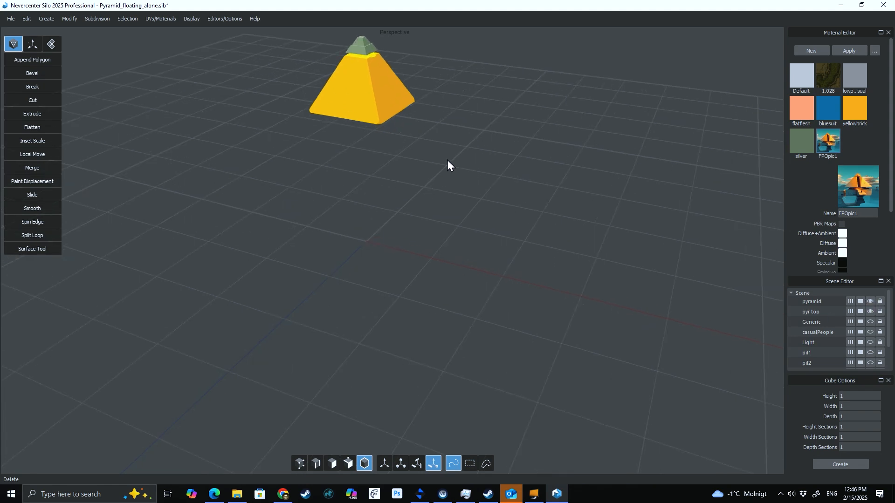
alt+middle_drag(458, 141, 476, 241)
scroll(476, 229, up, 3)
alt+middle_drag(345, 157, 391, 251)
click(390, 250)
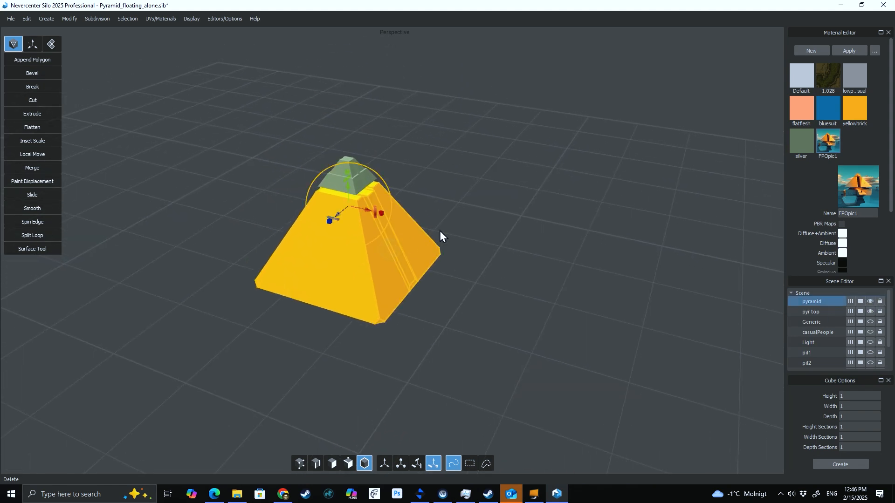
alt+drag(439, 236, 477, 208)
scroll(478, 205, up, 2)
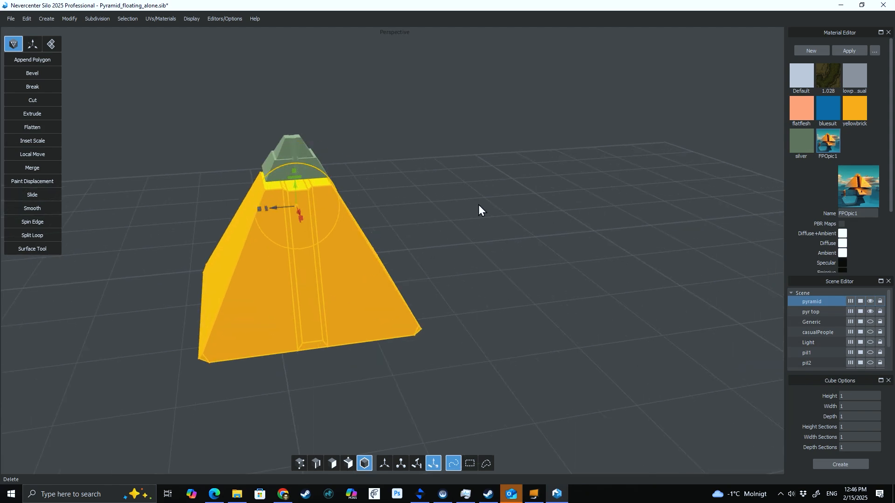
alt+drag(341, 179, 357, 248)
Step: Select the sloping edges all around the pyramid and use Split Loop to add a horizontal edge loop around its sides
key(s)
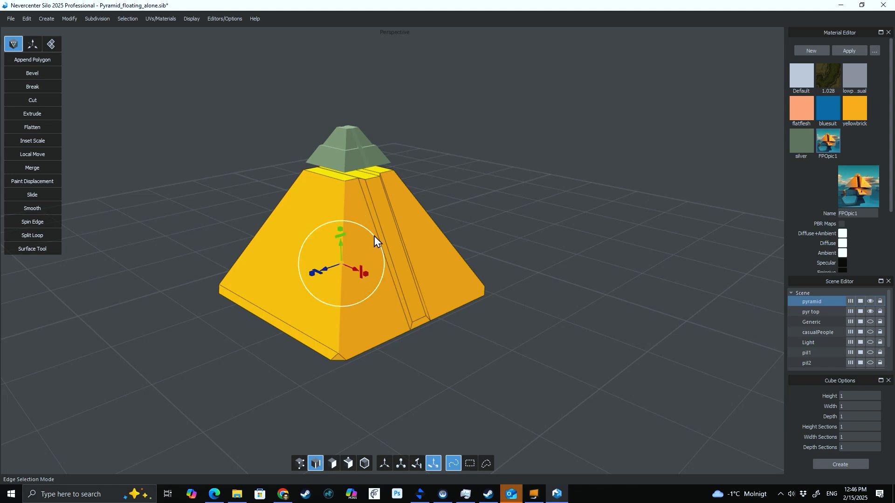
alt+drag(401, 247, 399, 228)
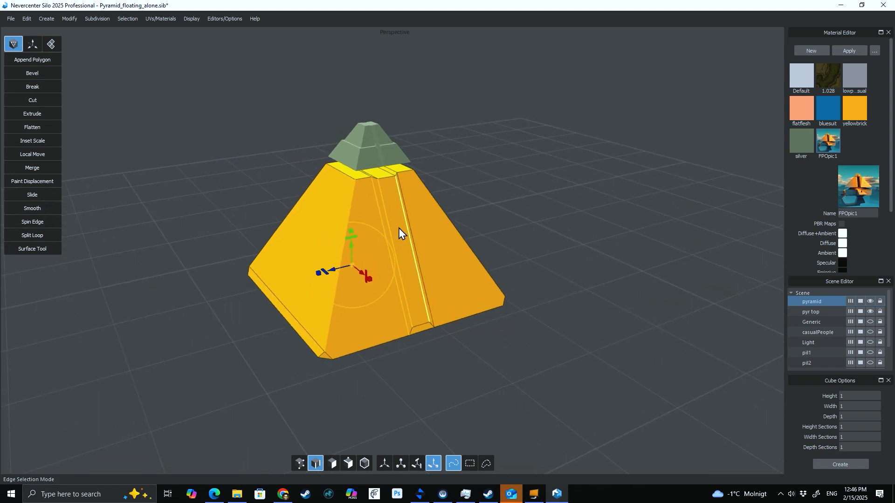
shift+click(399, 225)
shift+click(408, 220)
shift+click(441, 208)
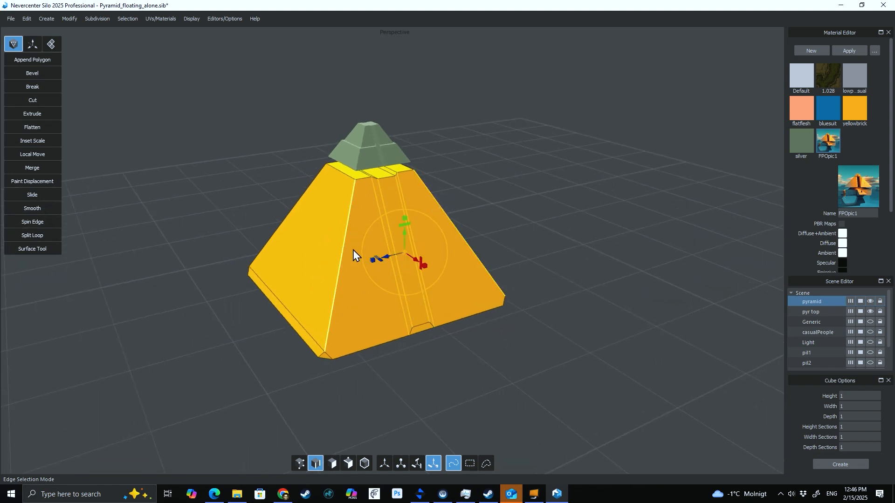
alt+drag(354, 250, 408, 255)
shift+click(287, 261)
alt+drag(272, 278, 350, 281)
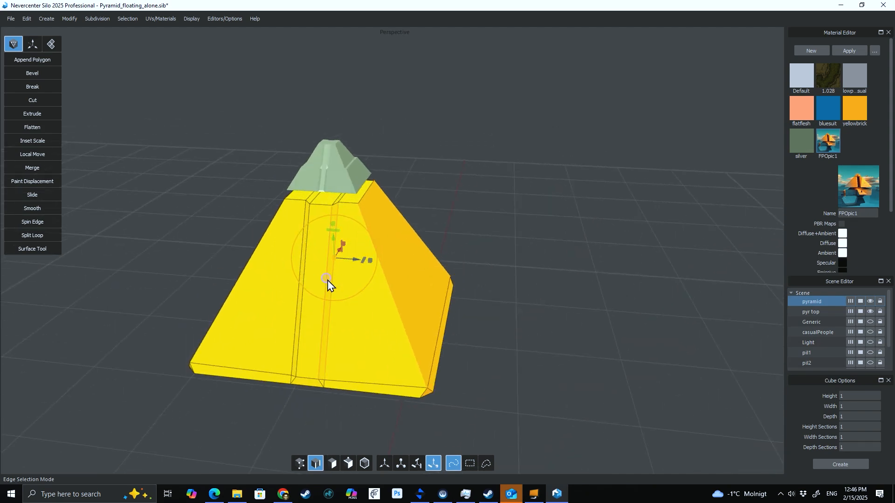
alt+drag(259, 309, 300, 315)
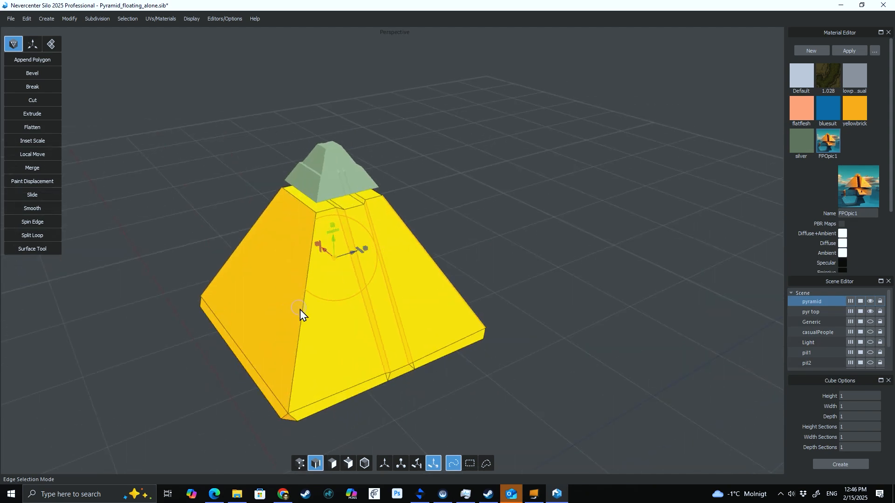
key(shift+x)
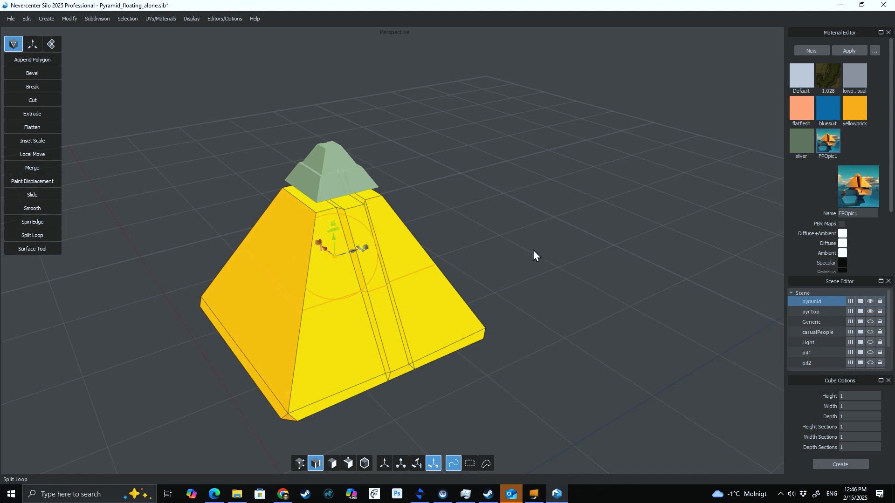
alt+drag(533, 250, 549, 256)
alt+drag(278, 287, 318, 282)
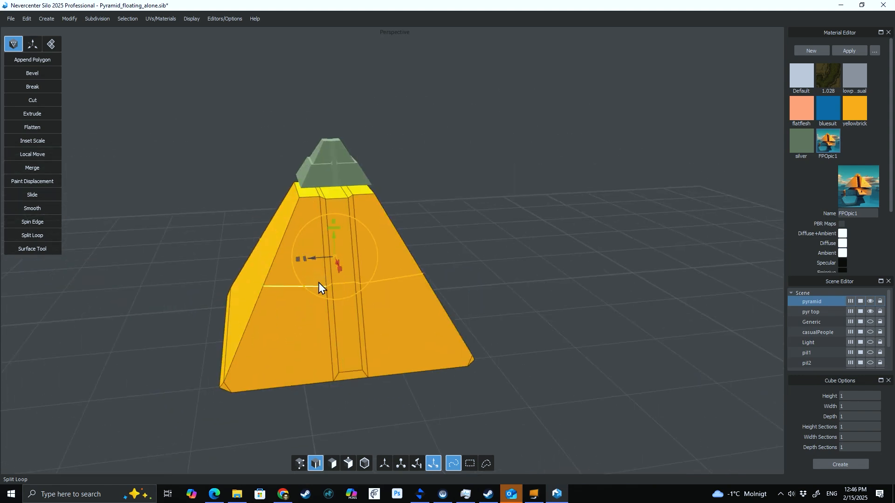
Step: Return to object selection, make the Generic base object visible and select it beneath the pyramid
key(f)
scroll(479, 251, down, 3)
alt+drag(479, 252, 507, 252)
alt+middle_drag(507, 252, 439, 238)
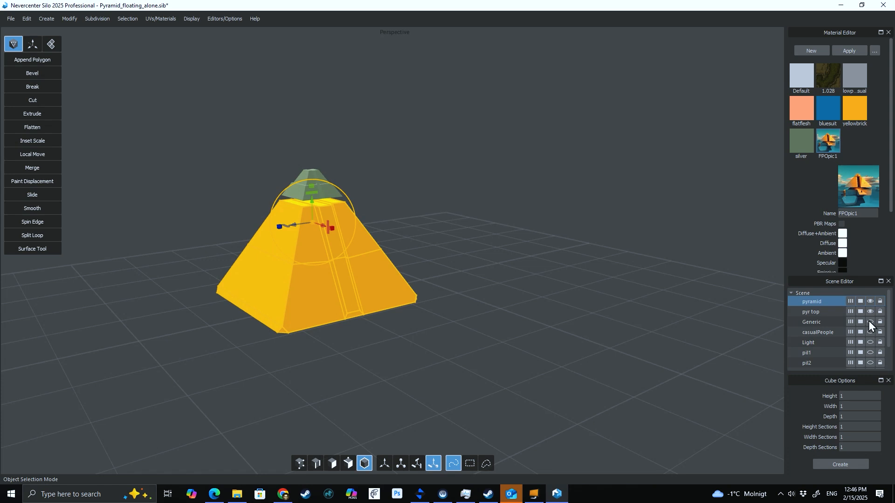
click(869, 322)
click(321, 342)
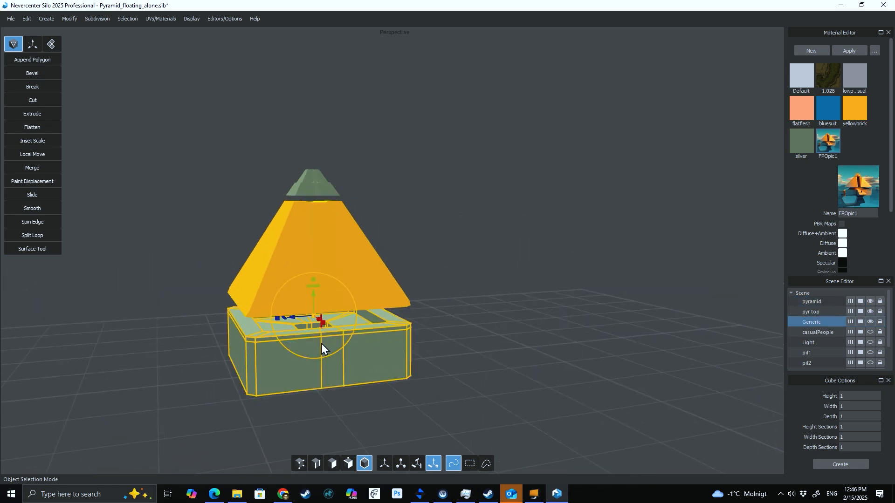
double_click(321, 344)
Step: Select the pyramid object from below and select all the faces of its underside
alt+drag(368, 362, 373, 344)
scroll(373, 344, up, 3)
click(362, 262)
click(359, 264)
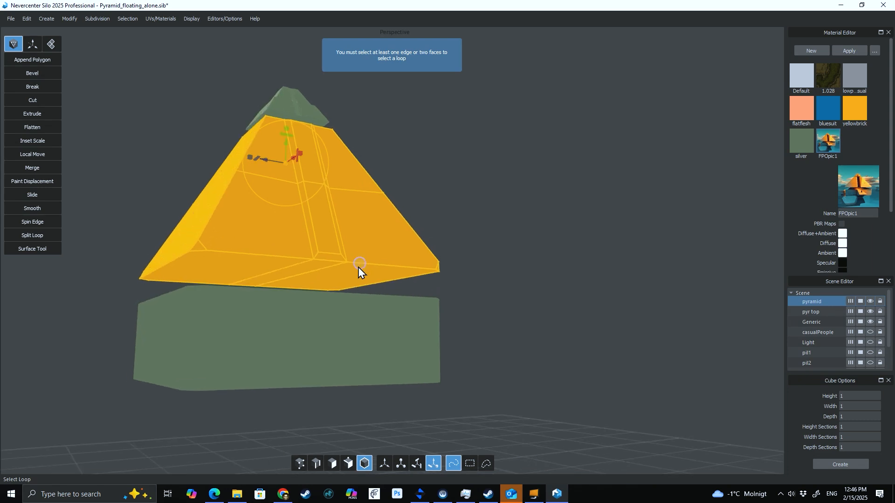
key(d)
drag(225, 267, 375, 284)
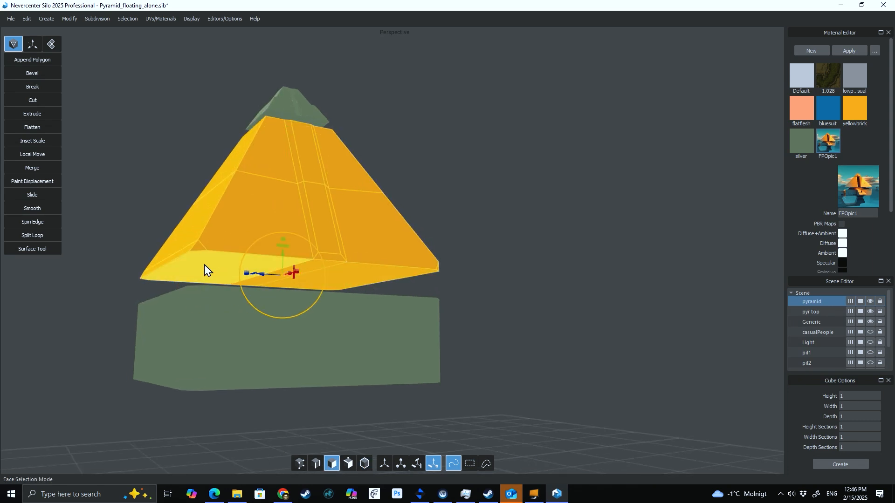
click(205, 266)
shift+click(294, 270)
shift+click(359, 279)
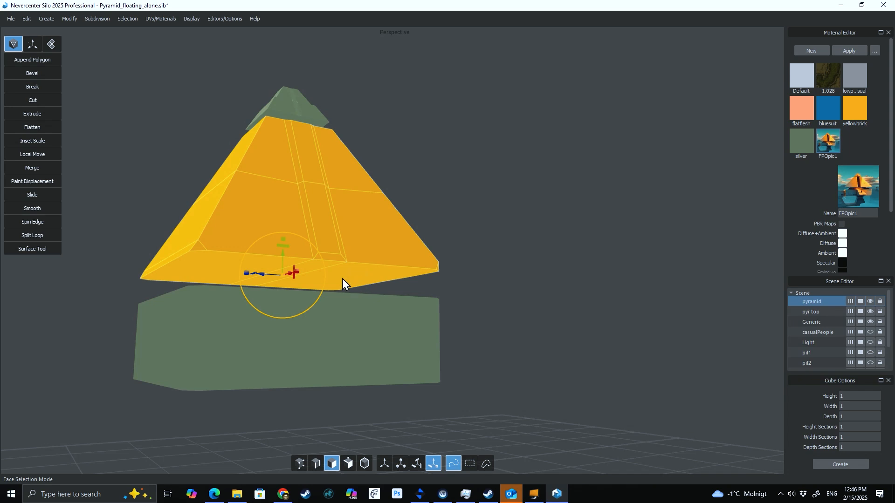
Step: Try Refine Control Mesh on the pyramid's selected bottom faces and clear the face selection
key(shift+c)
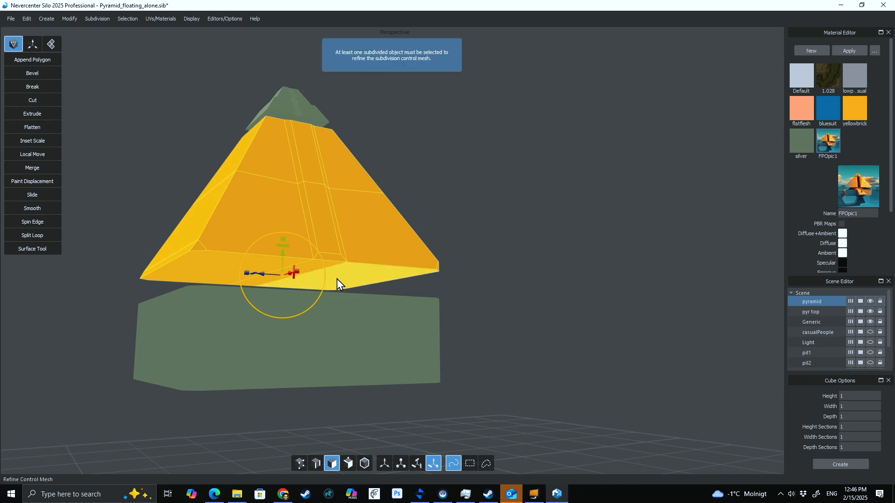
click(587, 237)
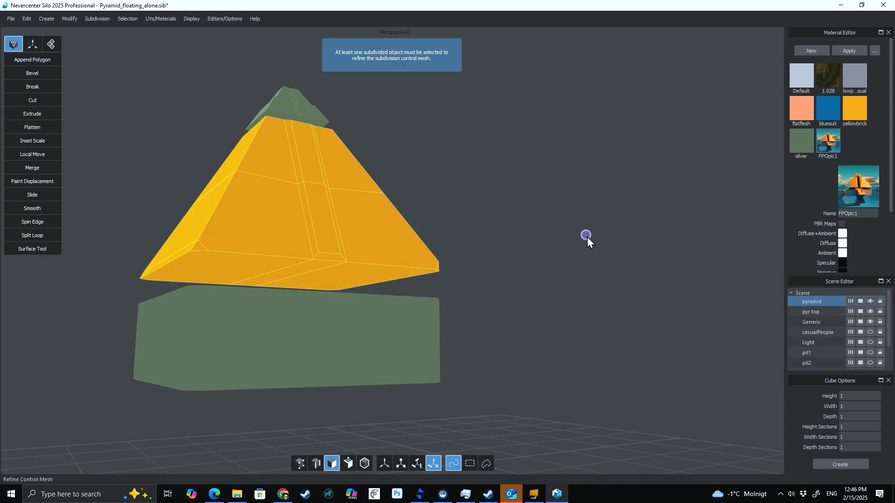
key(ctrl+z)
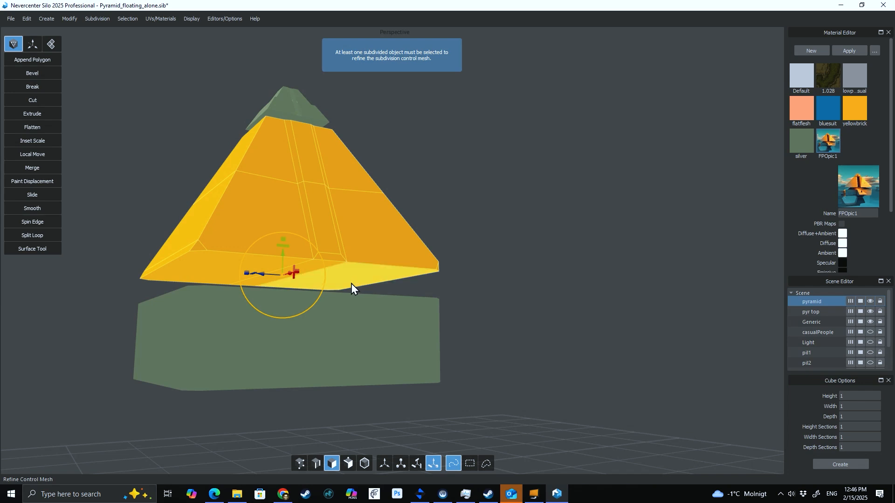
click(527, 250)
alt+drag(512, 289, 413, 332)
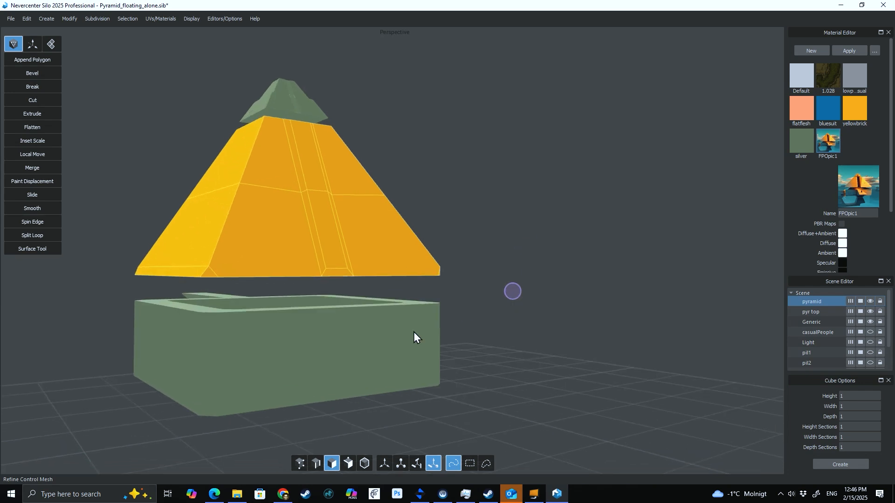
Step: Return to object selection and toggle the Use Scene Lights display option with the pyramid selected
alt+drag(255, 306, 285, 340)
alt+drag(391, 321, 384, 323)
key(f)
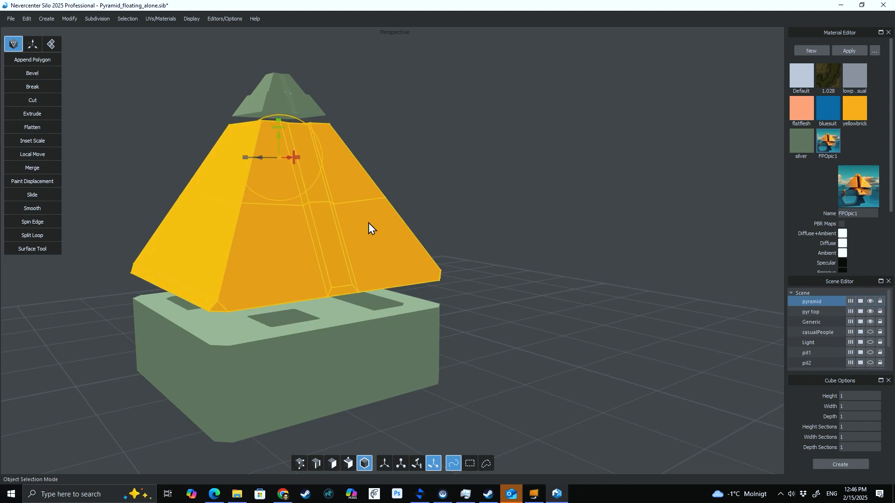
click(190, 18)
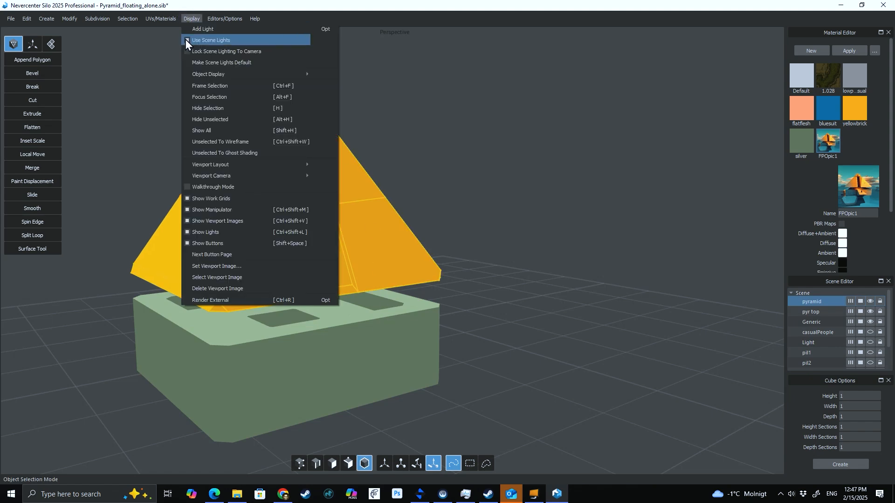
click(186, 40)
alt+drag(364, 90, 484, 189)
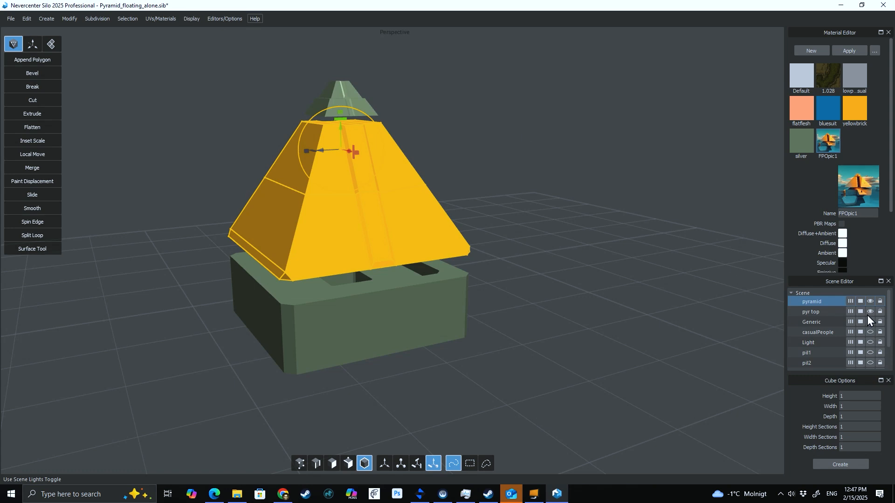
Step: Make the Light object visible above the pyramid and toggle the Use Scene Lights option again
click(871, 342)
alt+middle_drag(602, 221, 619, 331)
scroll(606, 307, down, 3)
alt+middle_drag(578, 275, 494, 274)
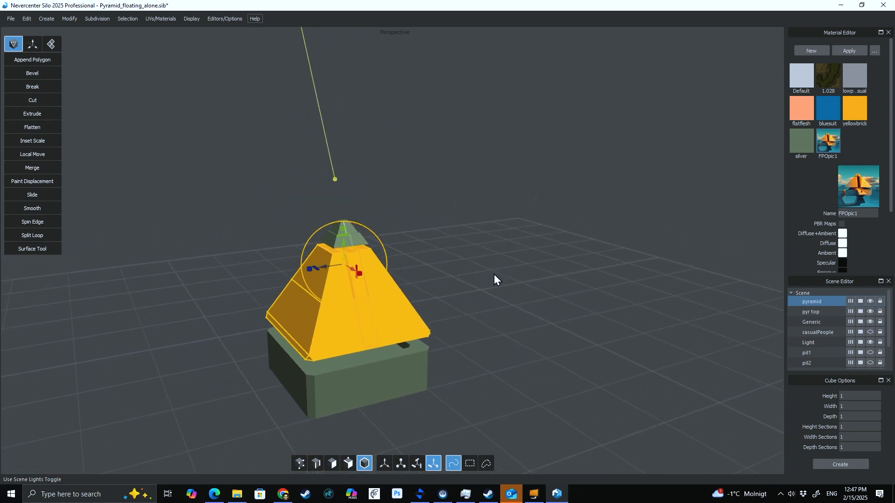
scroll(494, 272, down, 3)
alt+drag(493, 268, 527, 280)
click(189, 18)
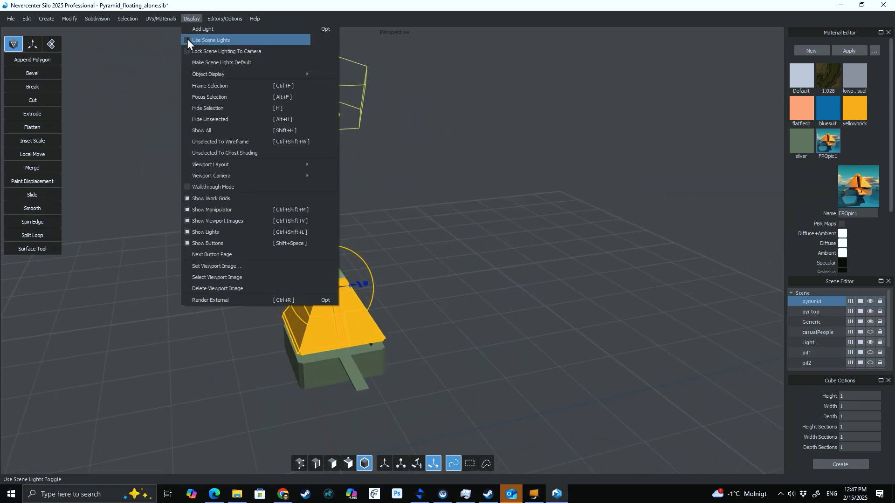
click(189, 39)
mouse_move(367, 210)
alt+mouse_down()
mouse_move(480, 239)
mouse_move(356, 146)
mouse_move(417, 197)
mouse_move(402, 178)
mouse_move(379, 186)
mouse_move(394, 213)
mouse_move(382, 214)
alt+mouse_up()
Step: Select the Light object and examine how it is aimed at the pyramid from several angles
click(398, 172)
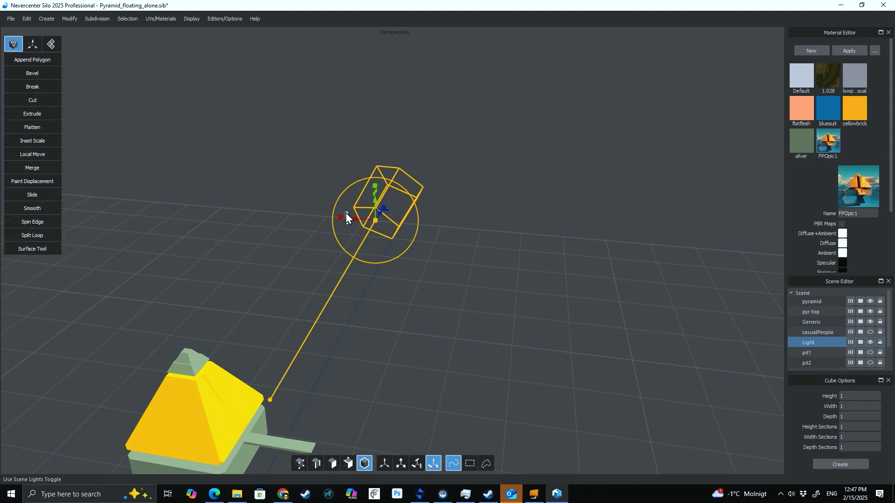
alt+drag(371, 251, 322, 301)
scroll(407, 247, up, 8)
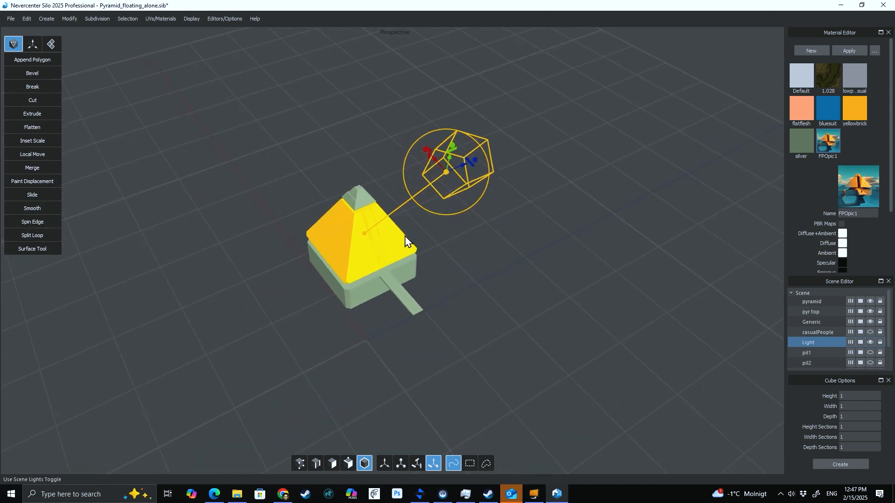
scroll(408, 260, down, 5)
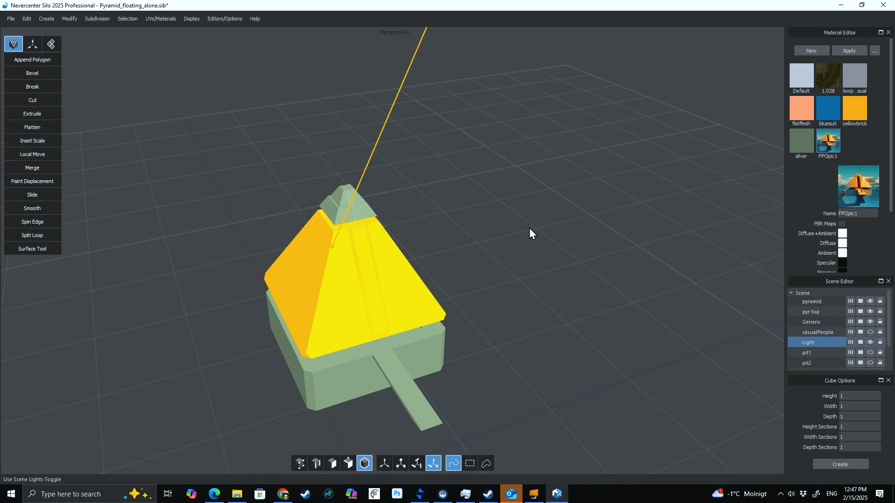
alt+middle_drag(493, 271, 469, 185)
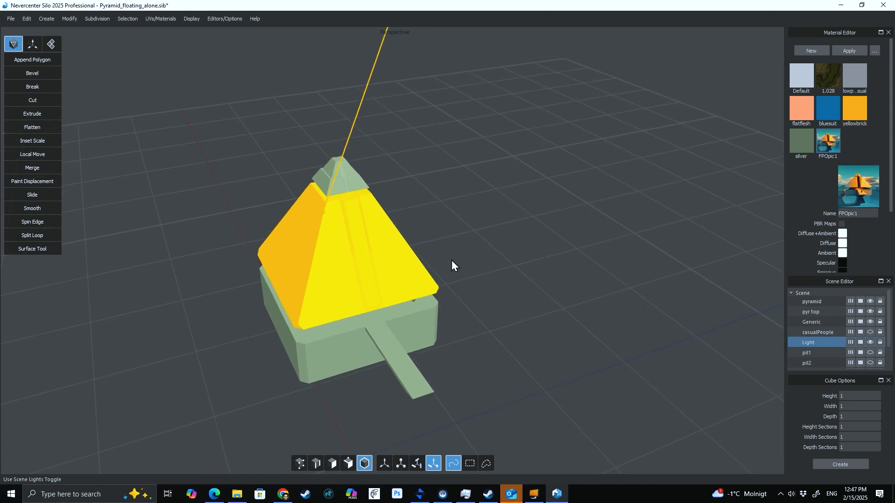
middle_drag(451, 260, 421, 308)
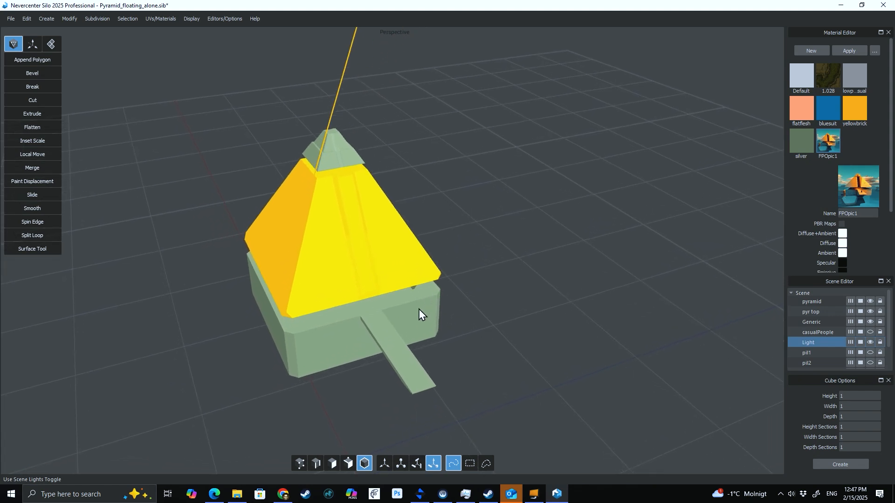
Step: Select the base beneath the pyramid, followed by the pyramid object itself
click(419, 311)
middle_drag(475, 279, 436, 285)
click(398, 250)
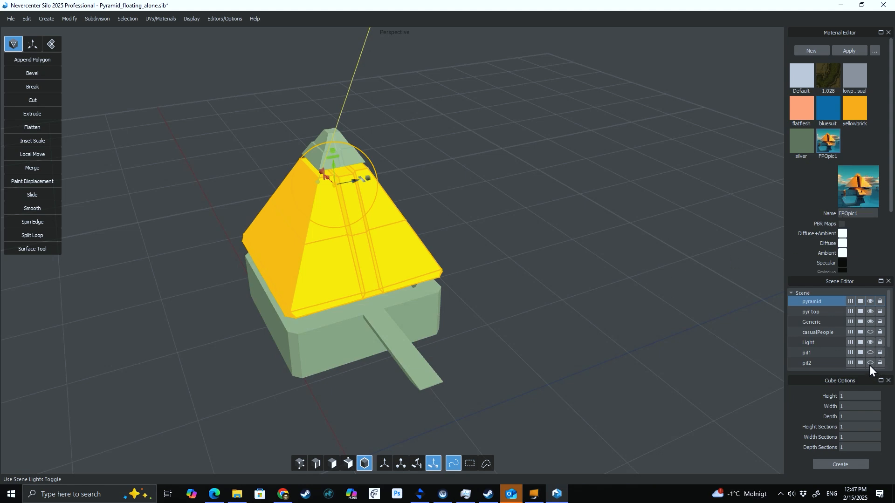
Step: Make the FPOplane, pil2, pil1 and casualPeople objects visible in the scene
scroll(854, 352, down, 1)
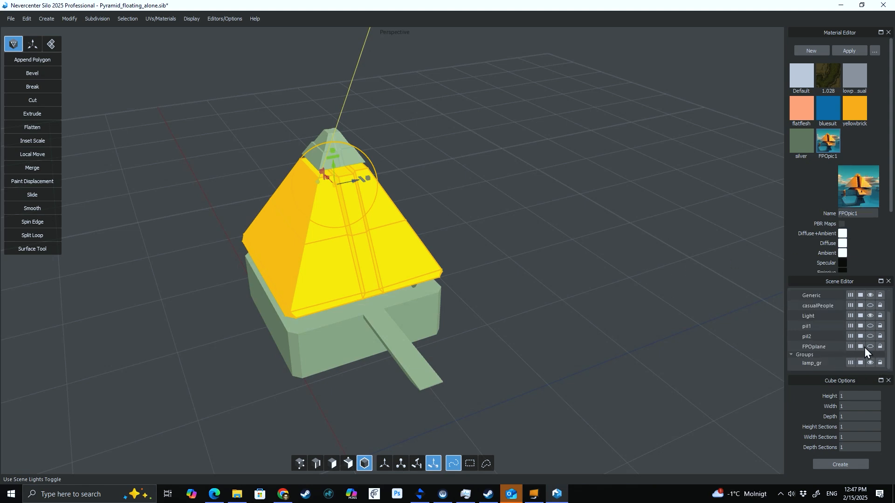
click(869, 347)
middle_drag(559, 302, 589, 295)
click(870, 336)
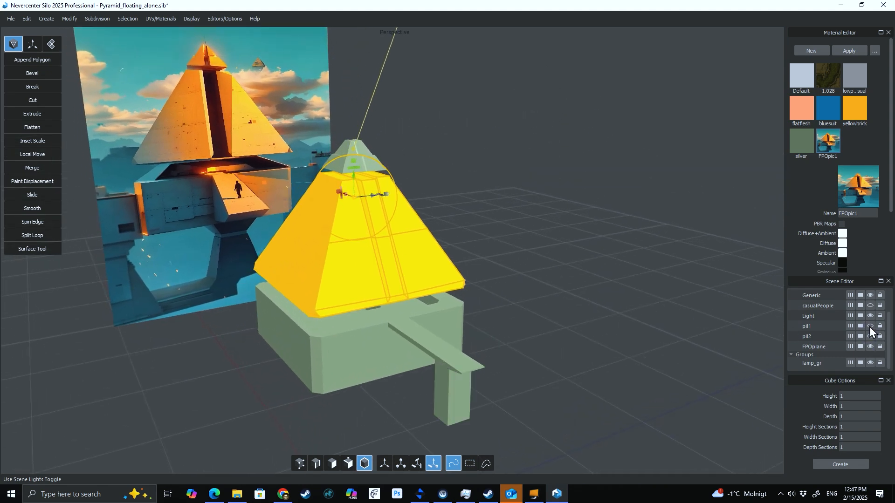
click(869, 327)
click(870, 306)
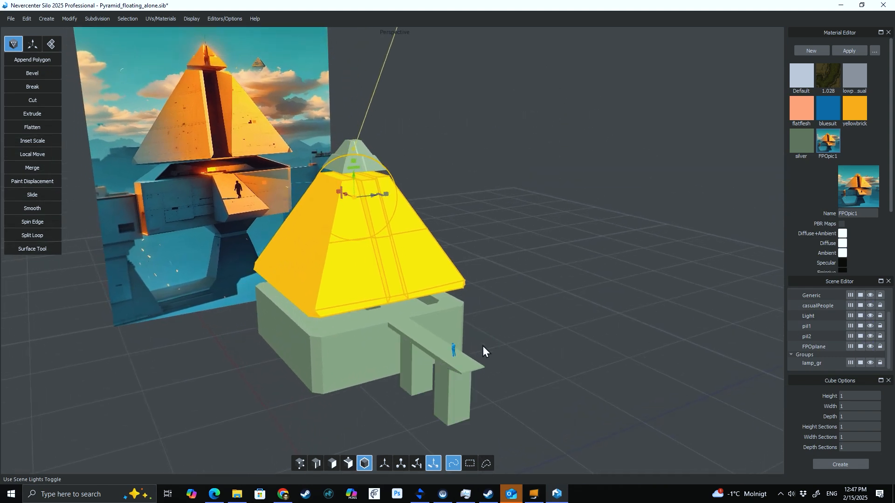
middle_drag(482, 346, 585, 292)
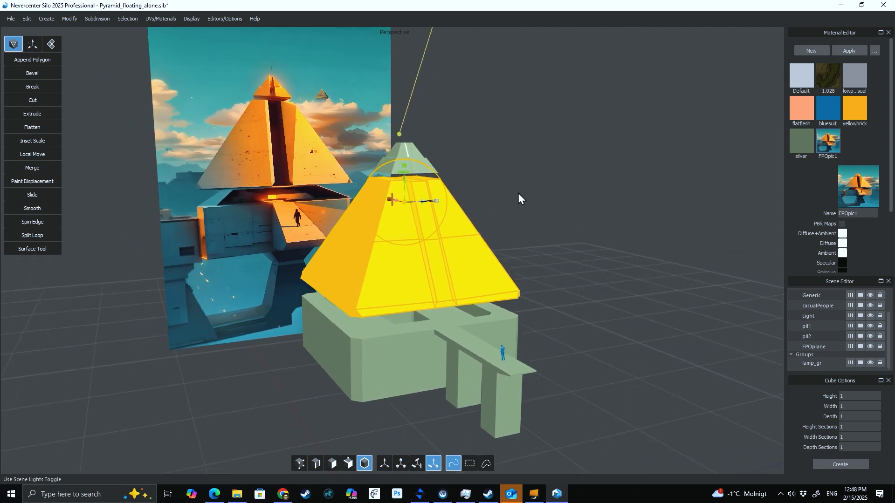
middle_drag(530, 198, 519, 247)
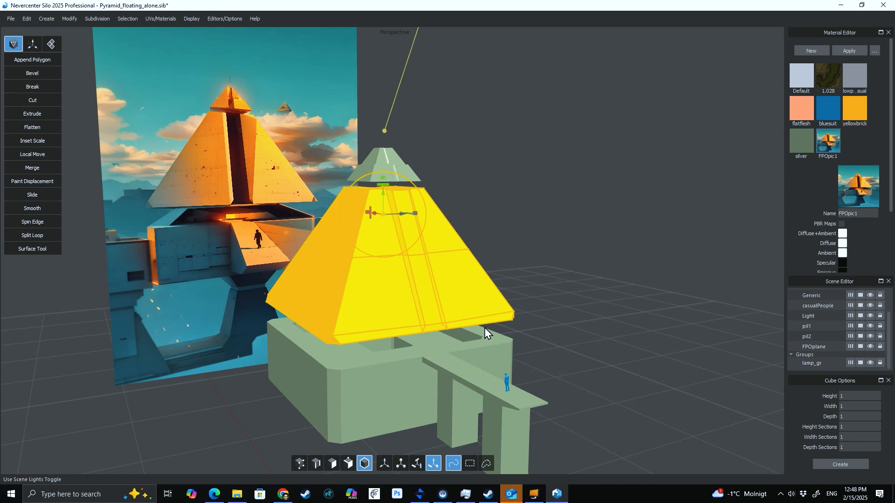
Step: Select the casualPeople figure standing on the walkway and frame it to examine its mesh up close
middle_drag(599, 348, 516, 356)
scroll(489, 335, up, 4)
scroll(477, 336, up, 5)
click(348, 225)
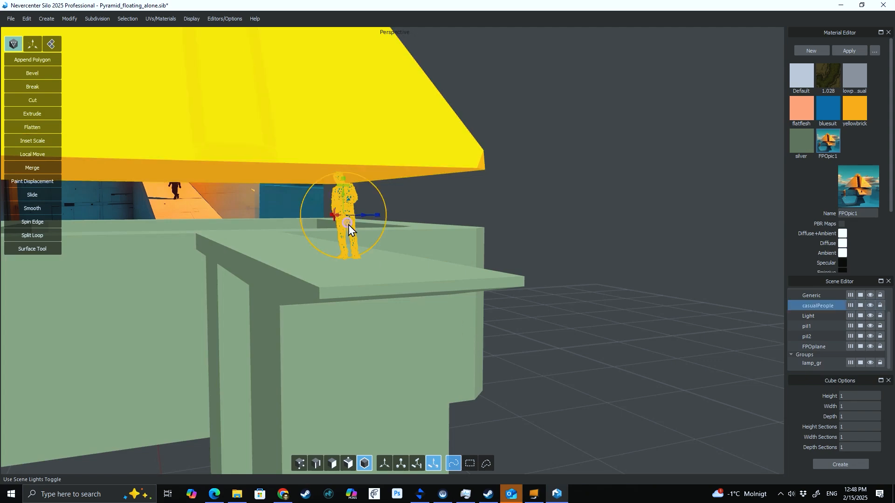
middle_drag(469, 220, 531, 306)
scroll(530, 306, up, 2)
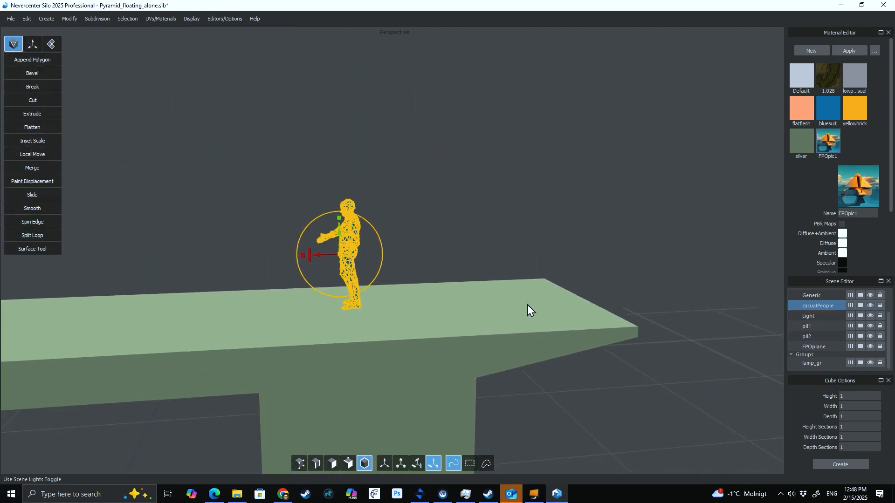
key(f)
middle_drag(527, 306, 587, 292)
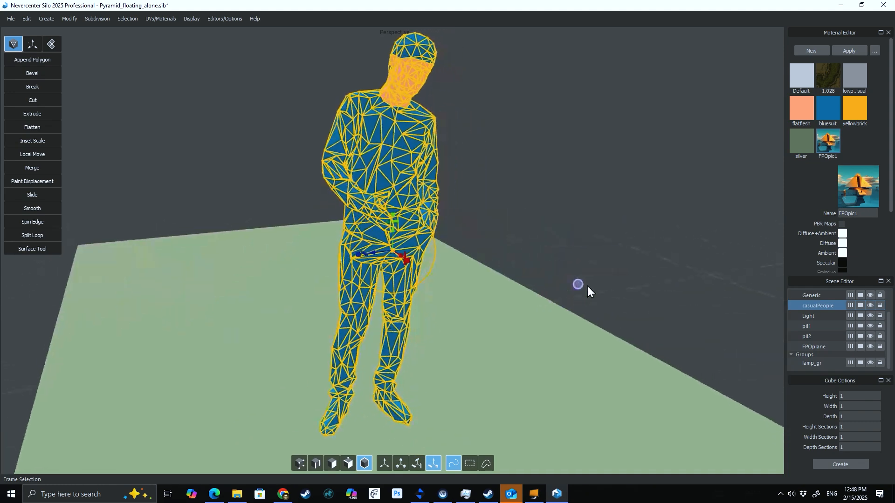
Step: Clear the figure's selection and compare its placement on the walkway with the figure in the reference image
click(612, 222)
middle_drag(611, 222, 458, 225)
scroll(501, 294, down, 5)
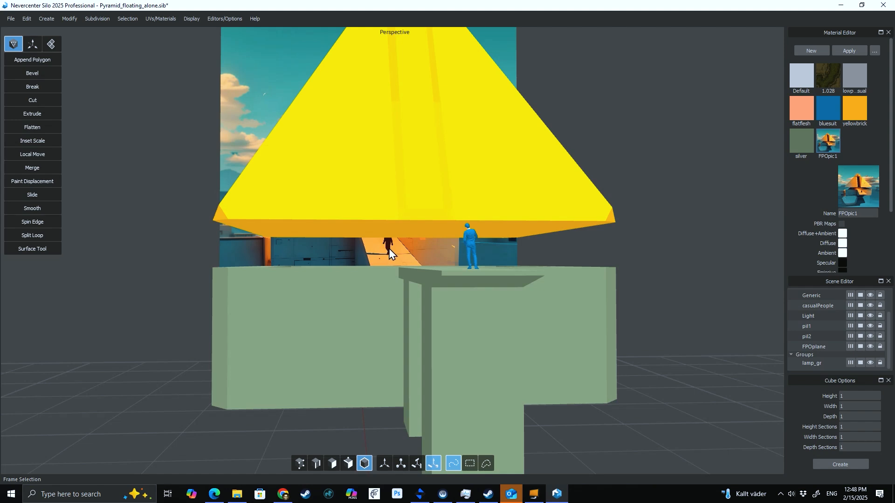
middle_drag(387, 270, 390, 321)
scroll(337, 259, down, 3)
scroll(343, 257, down, 3)
Step: Select the base, pyramid and pyramid top in turn to compare them with the reference image, ending on the base
click(379, 323)
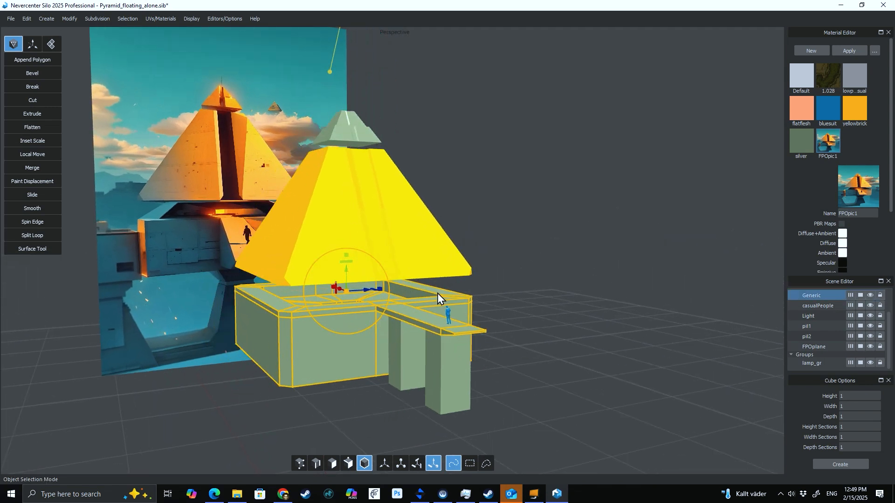
scroll(389, 250, up, 2)
click(389, 248)
middle_drag(390, 248, 370, 254)
click(318, 86)
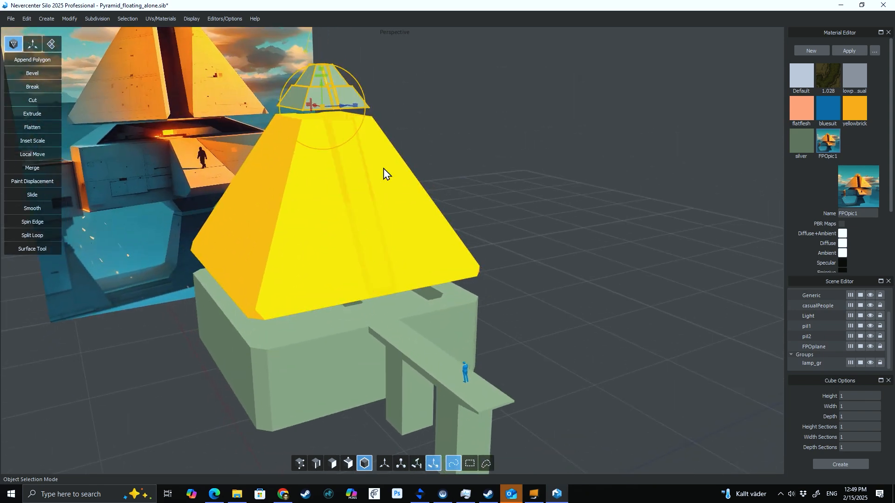
middle_drag(514, 353, 532, 326)
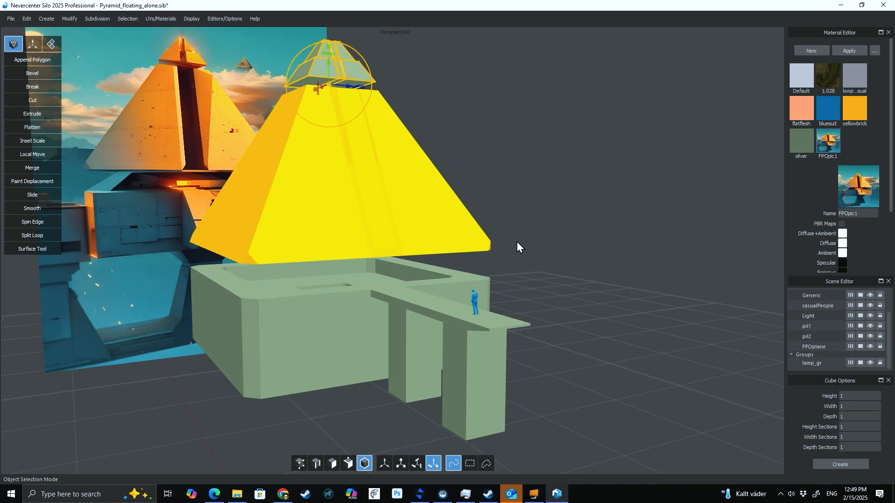
click(354, 315)
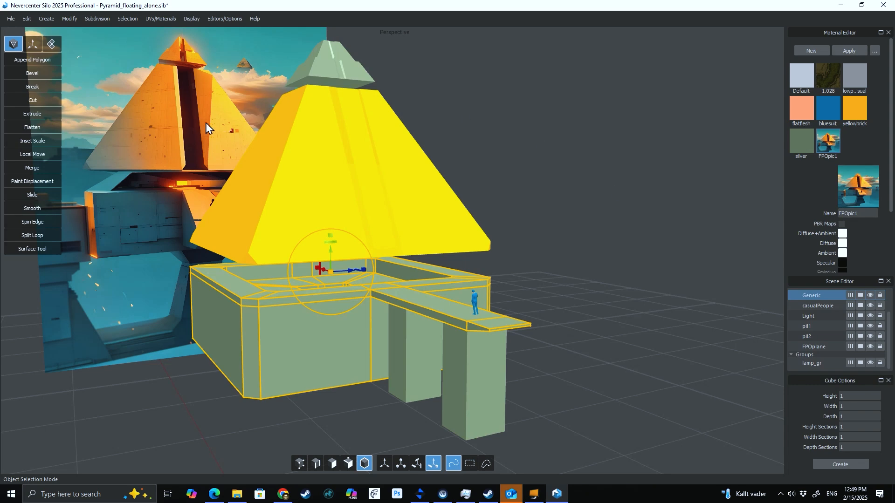
click(236, 186)
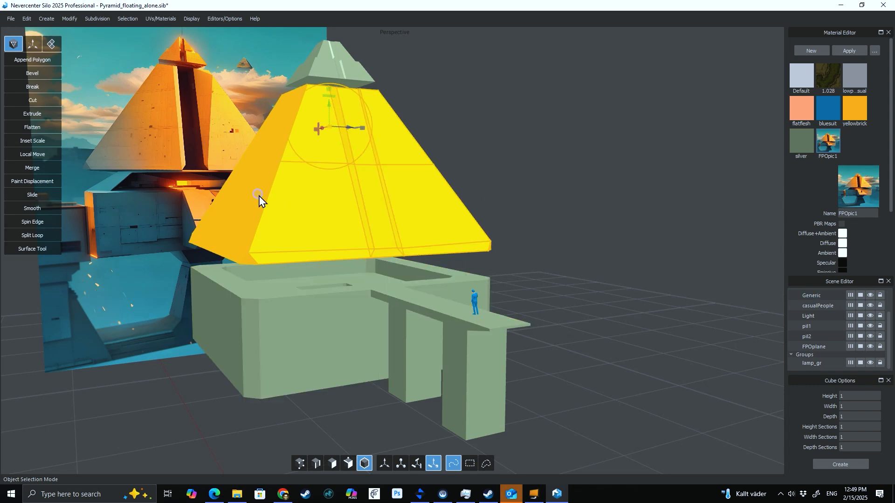
click(312, 323)
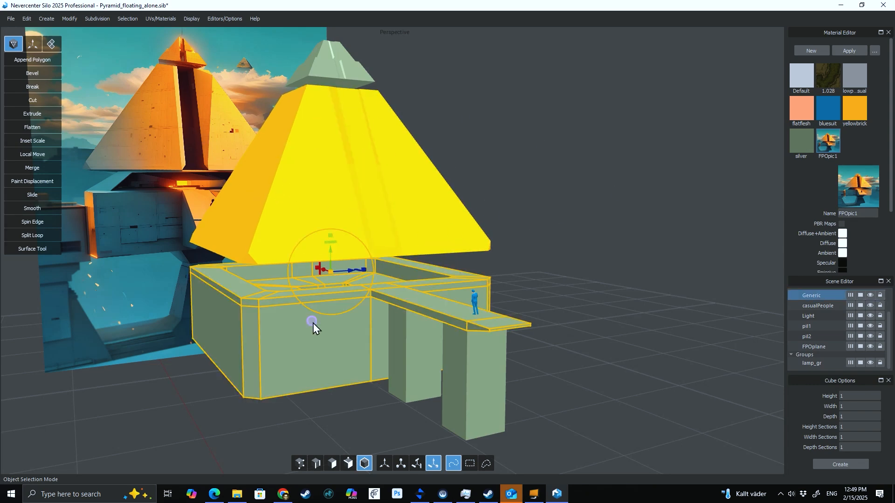
Step: Select the narrow vertical face of the base directly beneath the start of the walkway
key(d)
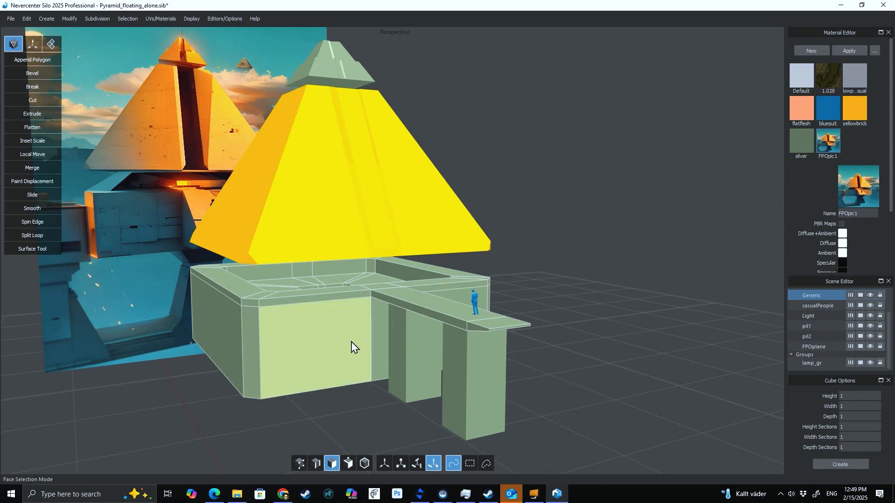
alt+drag(293, 387, 323, 388)
click(404, 350)
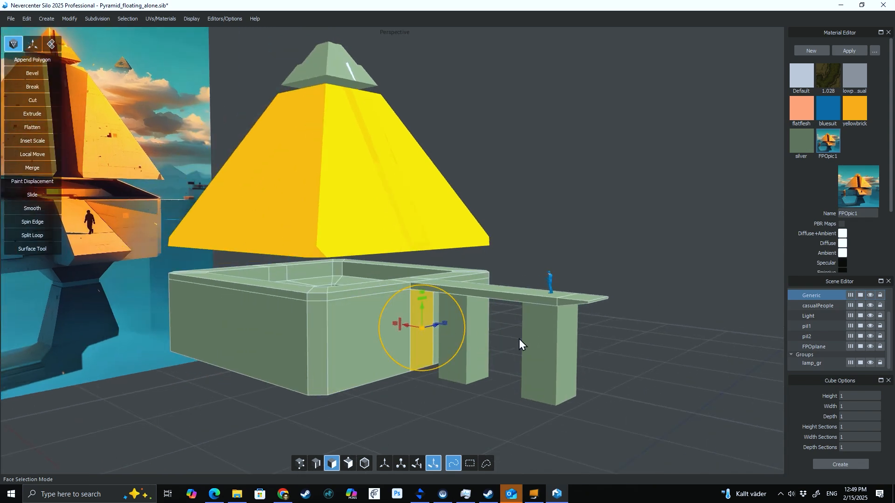
alt+drag(519, 339, 500, 337)
scroll(500, 336, up, 2)
alt+drag(417, 351, 419, 353)
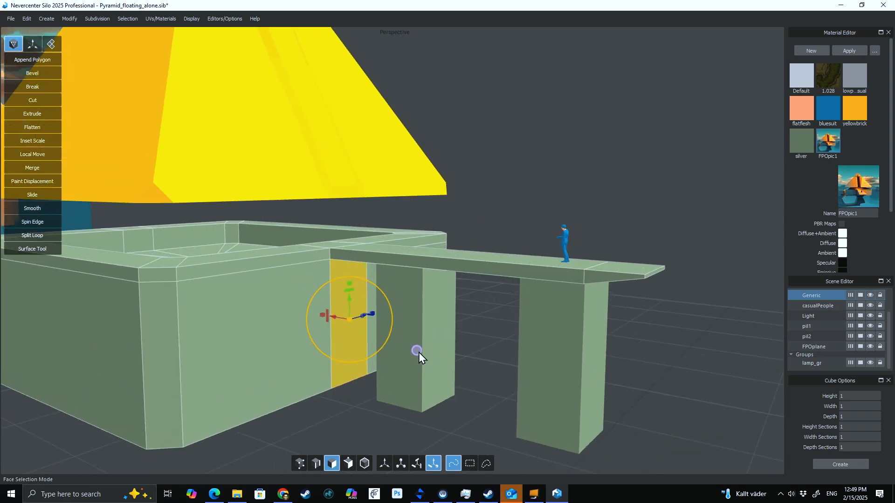
Step: Copy and paste the selected base face as a separate object and move the copy slightly along the X axis
key(ctrl+c)
key(ctrl+v)
drag(326, 315, 339, 319)
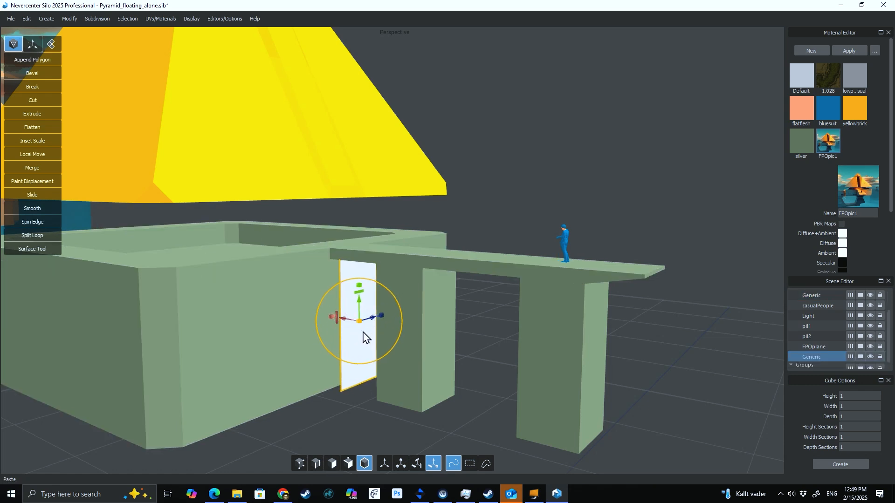
Step: Select the face of the pasted panel, extrude it and shift the extruded face along the X axis to form a thin block
key(x)
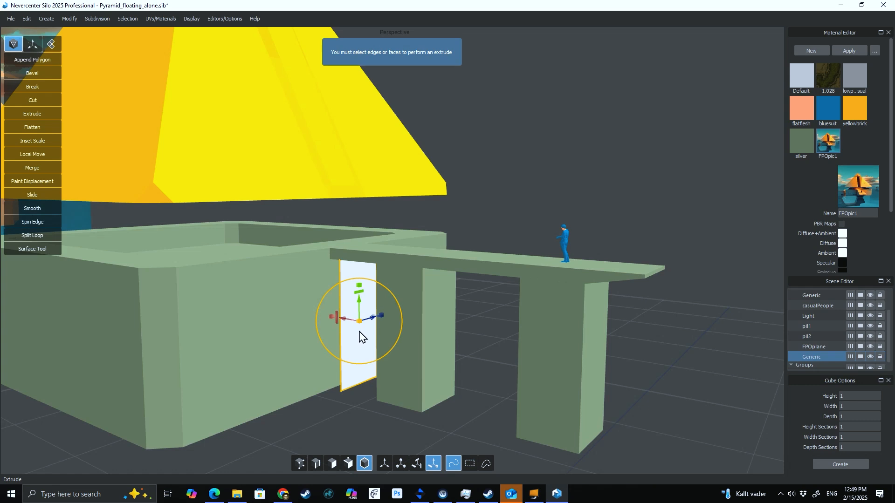
click(472, 163)
click(357, 308)
key(d)
click(365, 291)
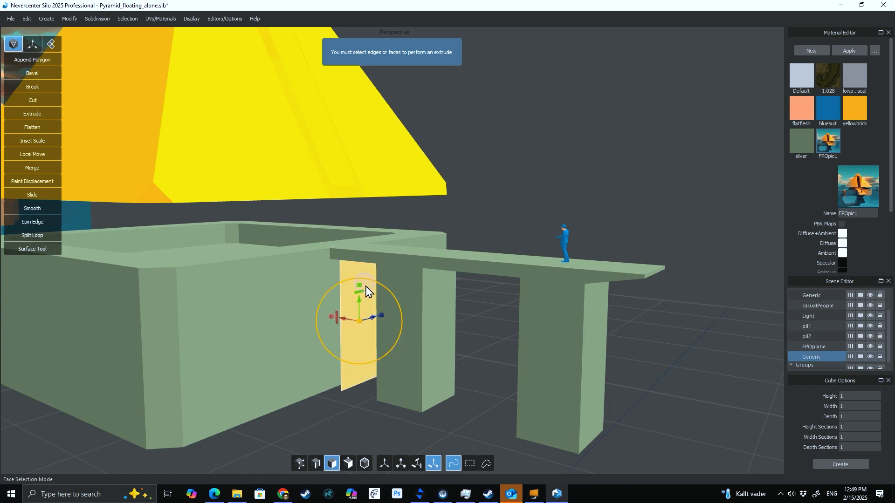
key(x)
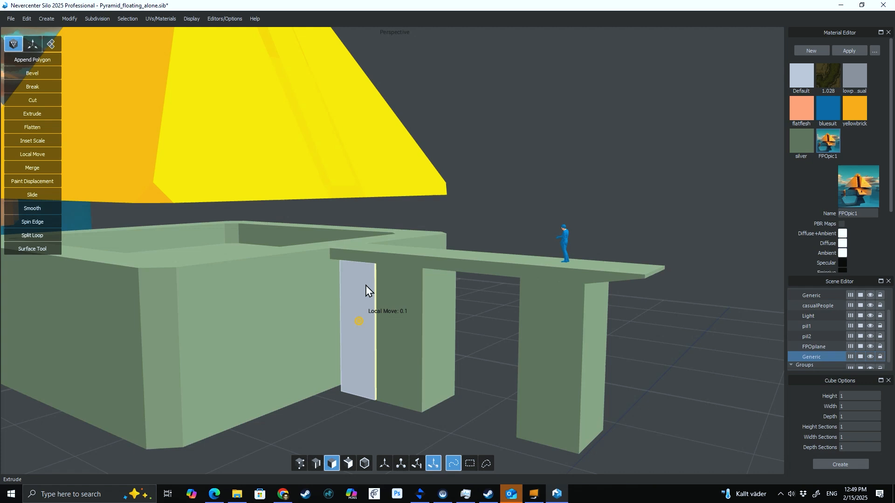
right_click(372, 323)
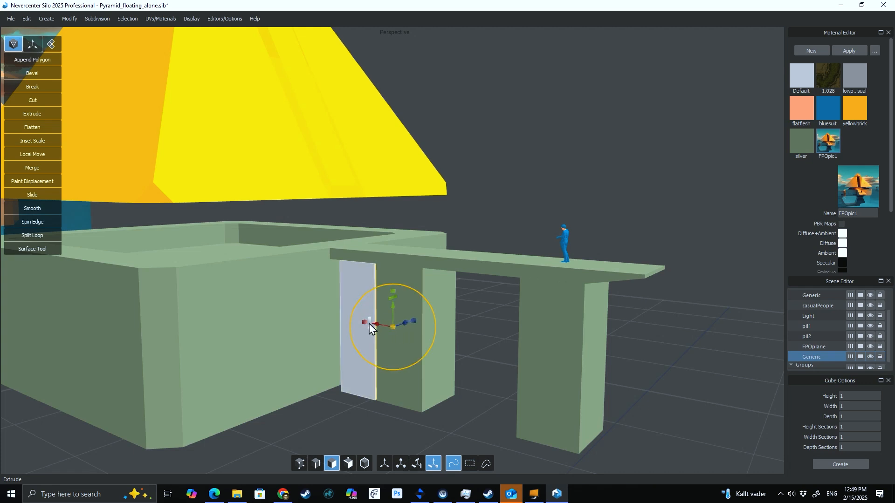
drag(377, 324, 356, 327)
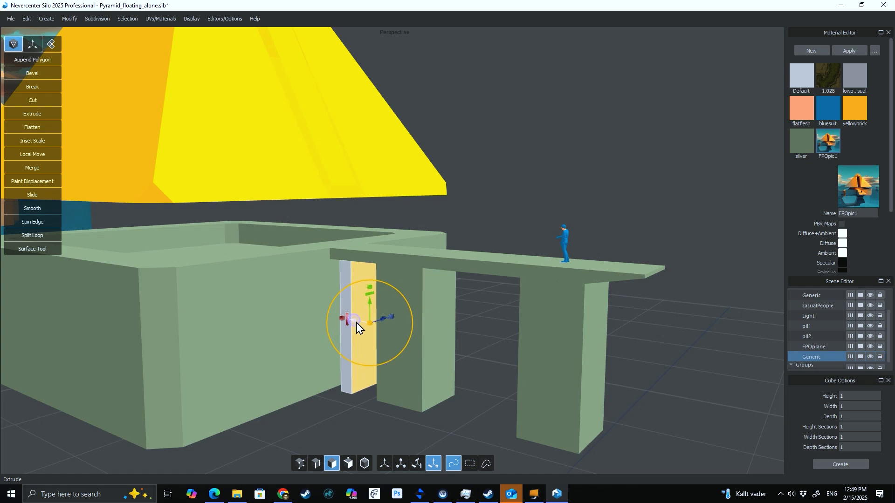
Step: Nudge the extruded face of the block beside the base slightly along the X axis to thin the block
scroll(363, 336, up, 6)
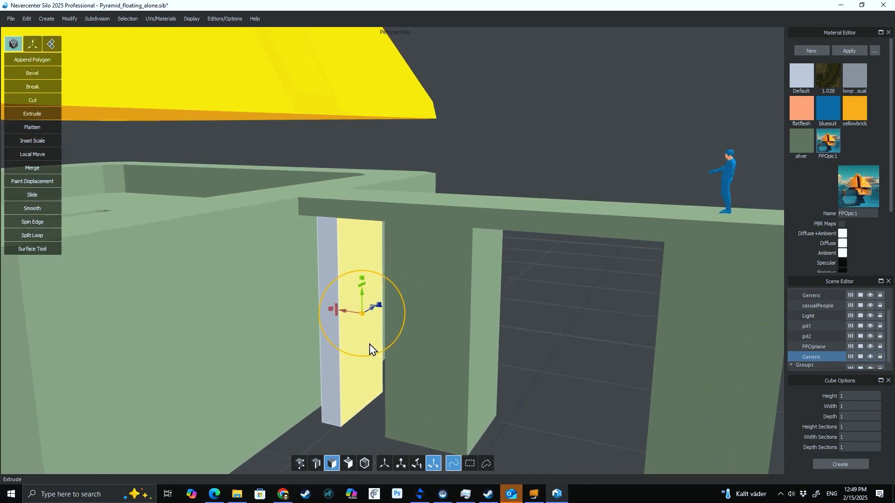
middle_drag(370, 349, 338, 247)
mouse_move(338, 377)
alt+mouse_down()
mouse_move(339, 387)
mouse_move(350, 379)
alt+mouse_up()
alt+drag(384, 254, 399, 293)
scroll(398, 293, down, 3)
alt+middle_drag(447, 280, 408, 235)
alt+drag(408, 235, 394, 272)
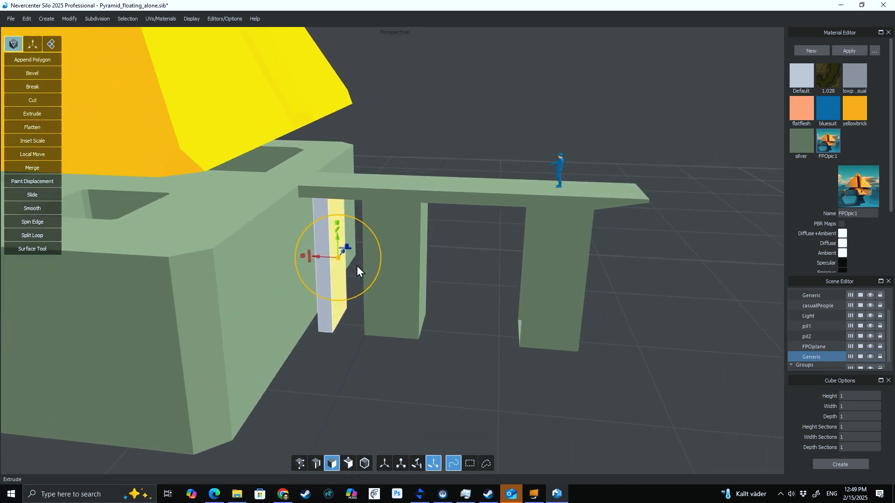
drag(319, 257, 317, 258)
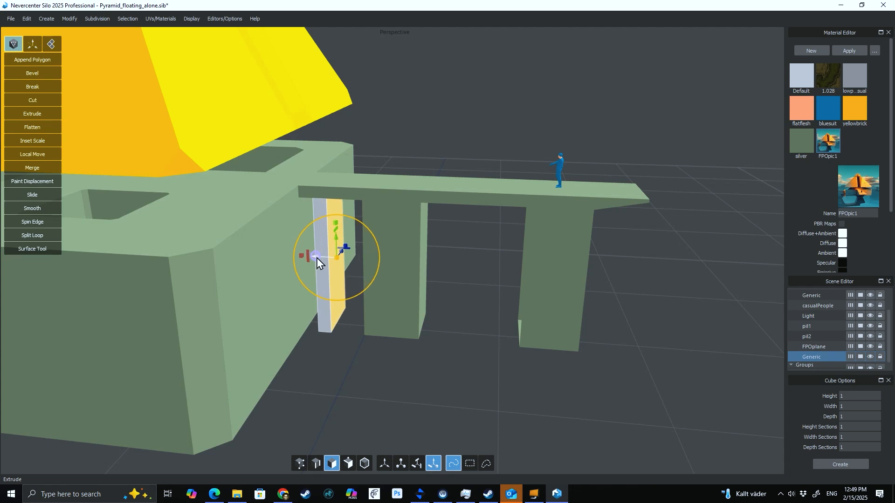
Step: Select the whole thin block as an object and move it along the X axis toward the base wall
click(369, 359)
click(334, 286)
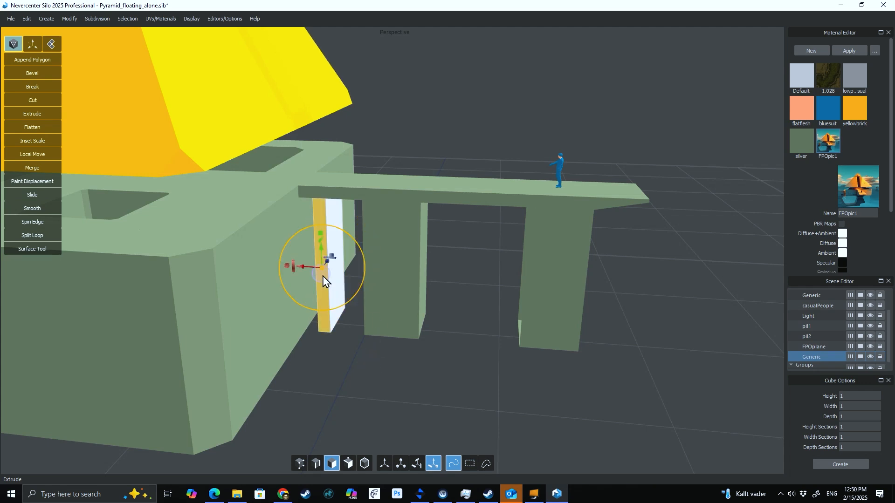
key(f)
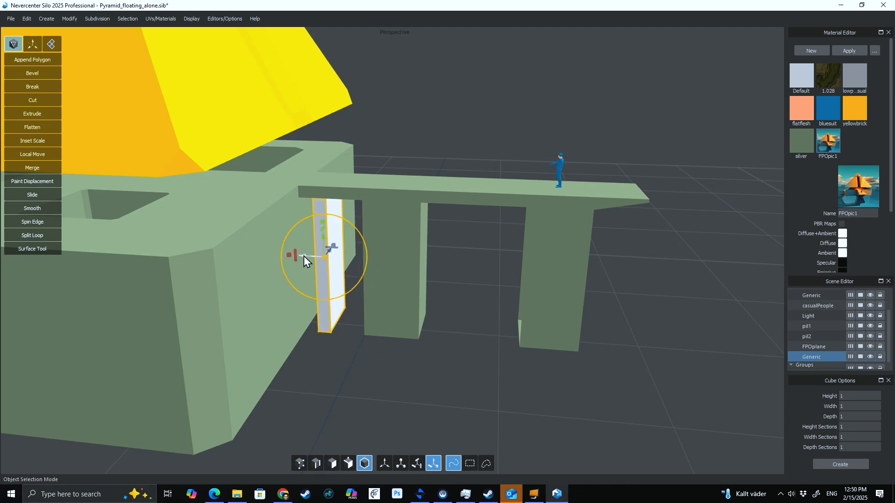
mouse_move(303, 255)
mouse_down()
mouse_move(316, 263)
mouse_move(289, 257)
mouse_up()
Step: Select the block's outer bottom edge and move it along the X axis toward the base so the block tapers downward
mouse_move(317, 318)
alt+mouse_down()
mouse_move(305, 306)
mouse_move(321, 302)
alt+mouse_up()
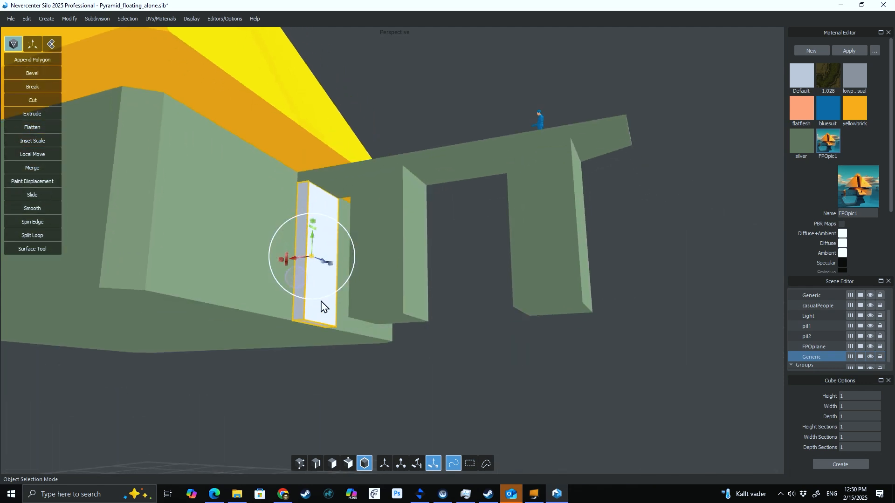
scroll(322, 302, up, 3)
alt+middle_drag(323, 303, 341, 286)
key(d)
click(332, 323)
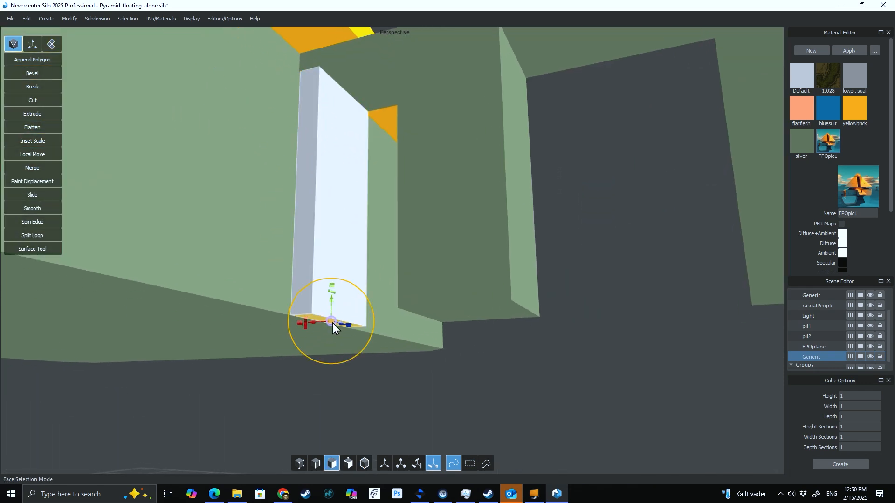
mouse_move(332, 323)
alt+mouse_down()
mouse_move(346, 321)
mouse_move(298, 322)
mouse_move(320, 323)
alt+mouse_up()
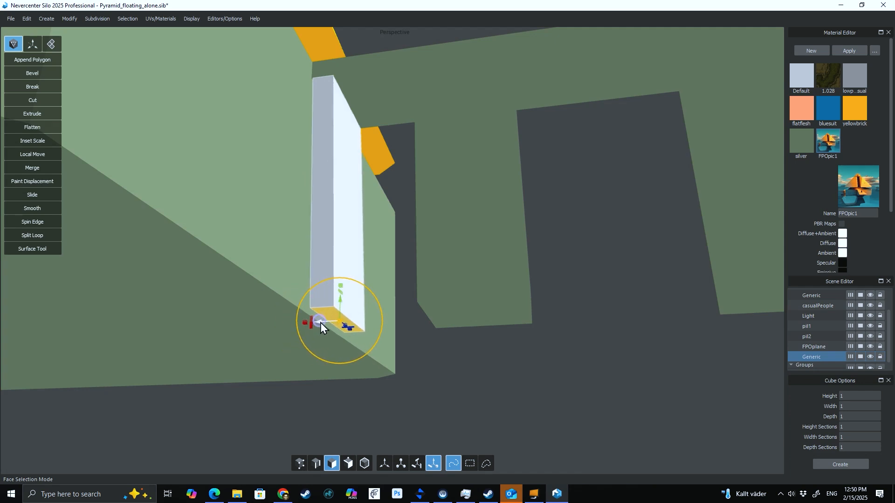
key(s)
click(349, 319)
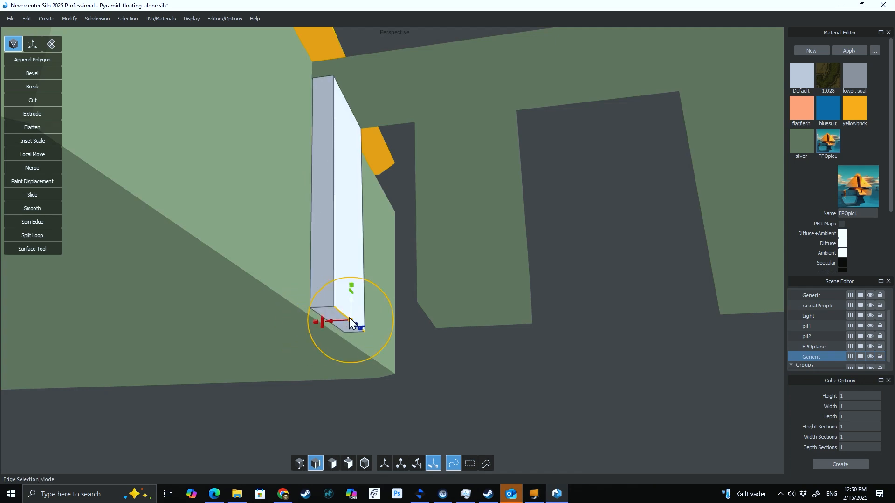
drag(334, 324, 319, 322)
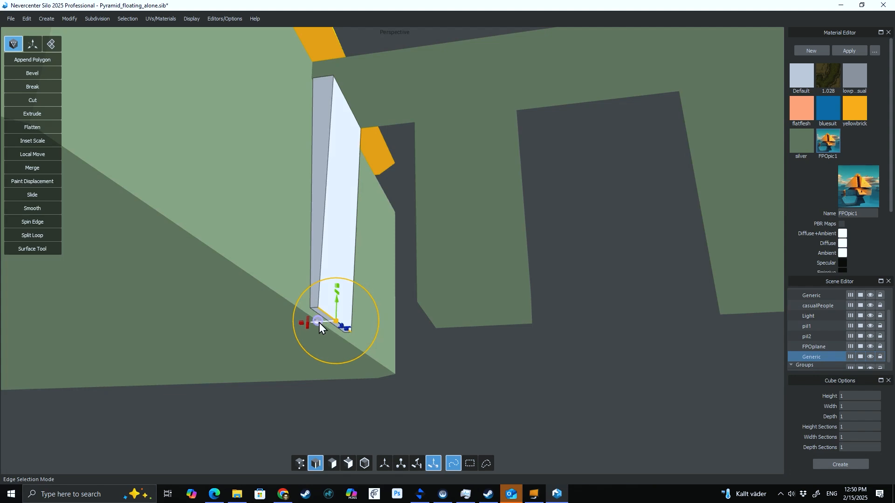
Step: Select the tapered block as an object and apply the silver material to it
alt+drag(355, 275, 353, 304)
scroll(359, 308, down, 3)
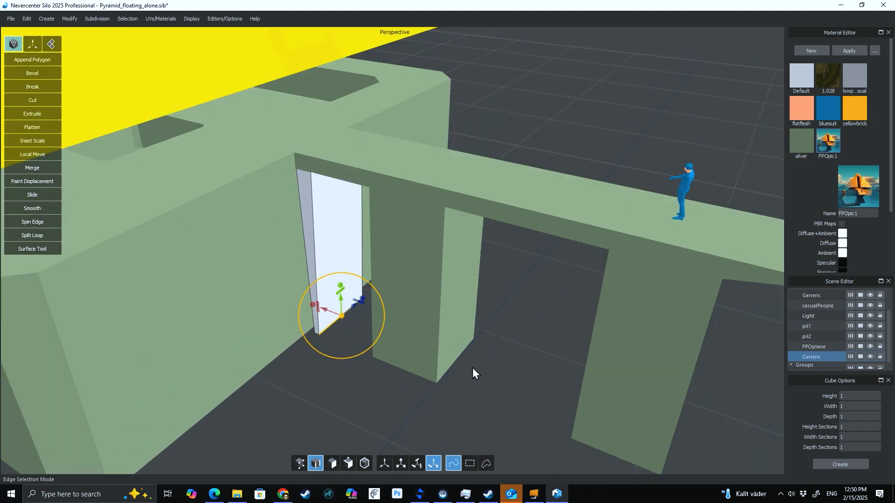
alt+drag(472, 368, 313, 199)
key(f)
click(412, 311)
click(310, 189)
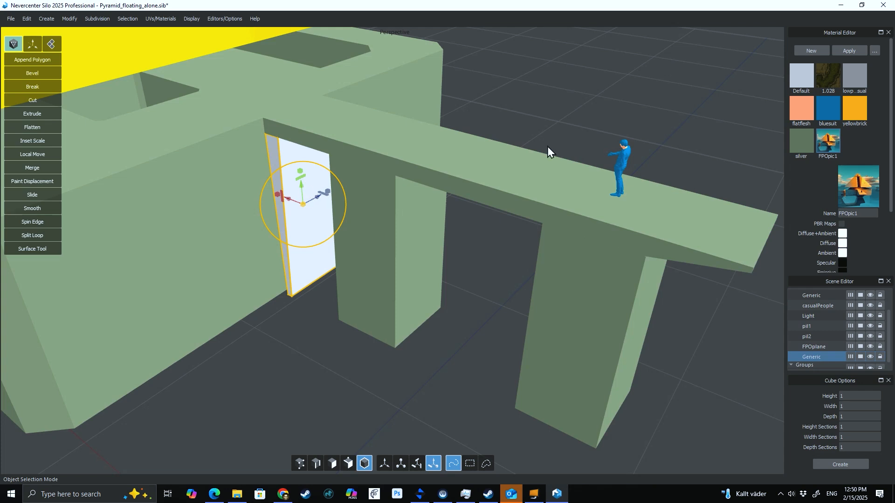
click(800, 143)
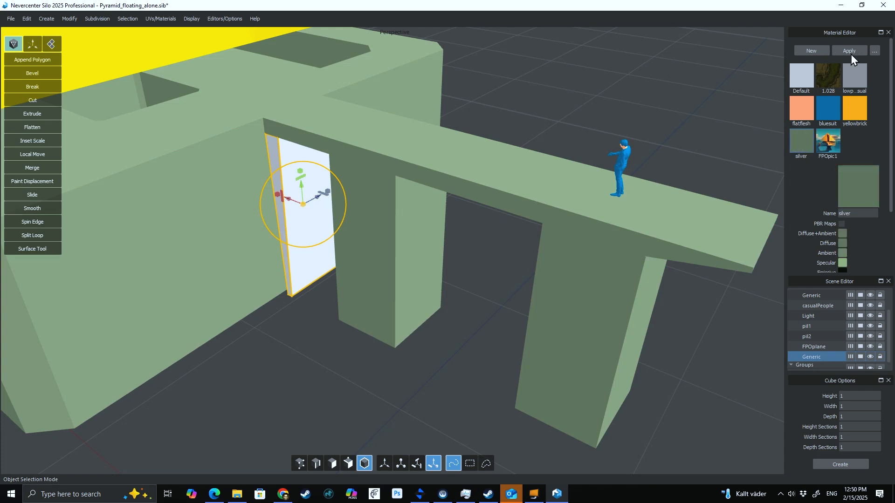
click(851, 54)
Step: Select the two bottom side edges of the inner pillar pil1 and scale them together along the X axis to taper it
click(453, 206)
alt+drag(452, 206, 417, 208)
click(419, 203)
key(2)
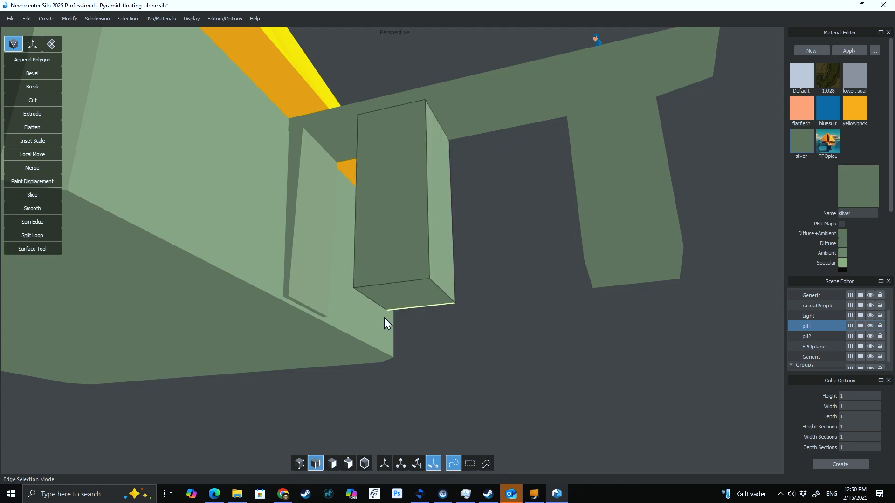
click(374, 303)
shift+click(444, 293)
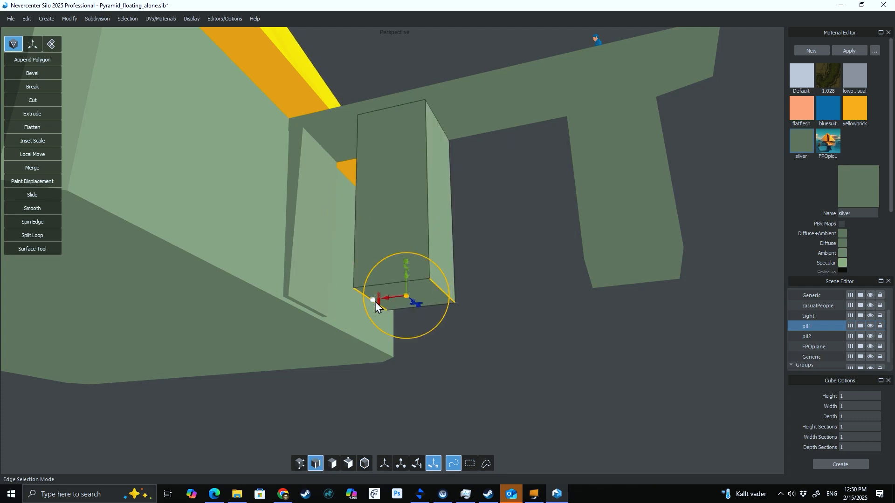
drag(370, 301, 384, 302)
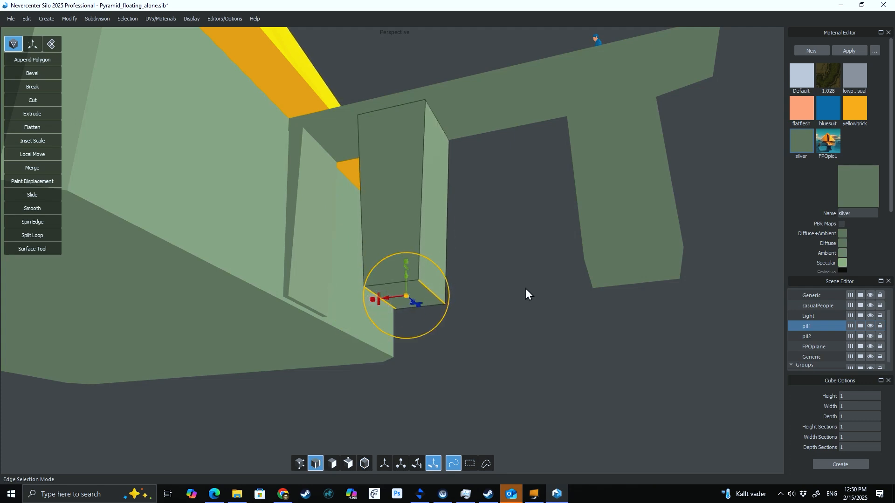
Step: Open the Numerical Editor to show the position, rotation and scale values of the selected edges
click(213, 19)
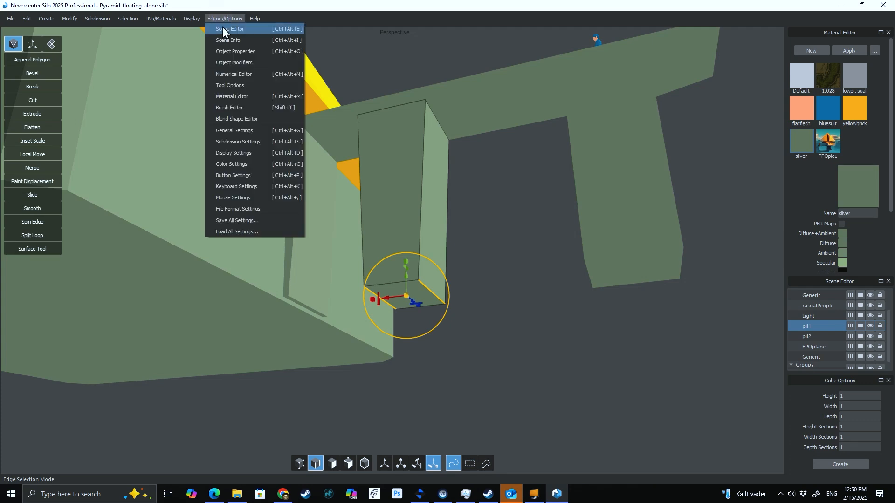
click(225, 73)
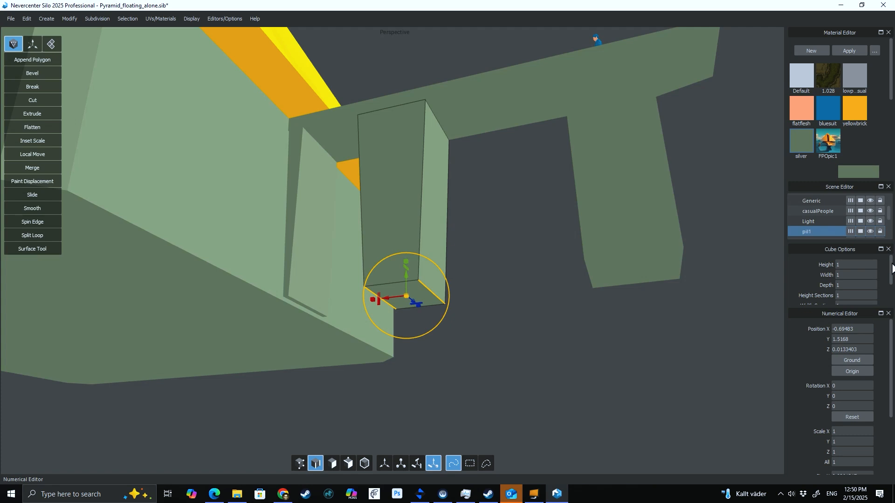
mouse_move(892, 262)
mouse_down()
mouse_move(891, 284)
mouse_move(891, 265)
mouse_up()
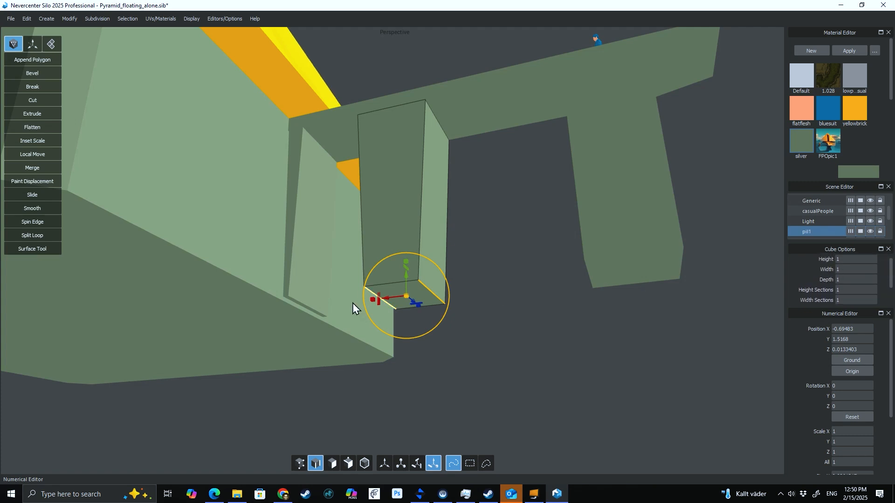
Step: Select the outer walkway pillar and examine both pillars from below and behind for open sides
middle_drag(523, 249, 591, 282)
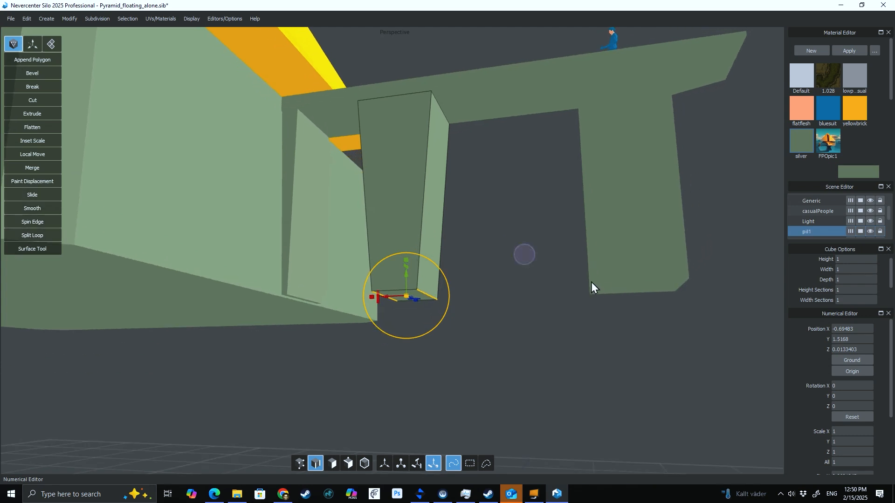
click(616, 287)
middle_drag(611, 228, 566, 256)
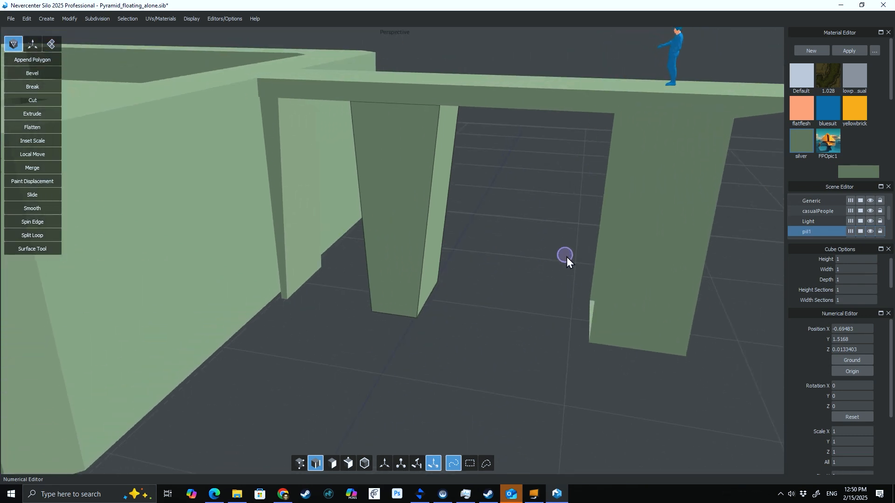
key(f)
click(656, 297)
middle_drag(638, 310, 505, 338)
middle_drag(287, 282, 301, 280)
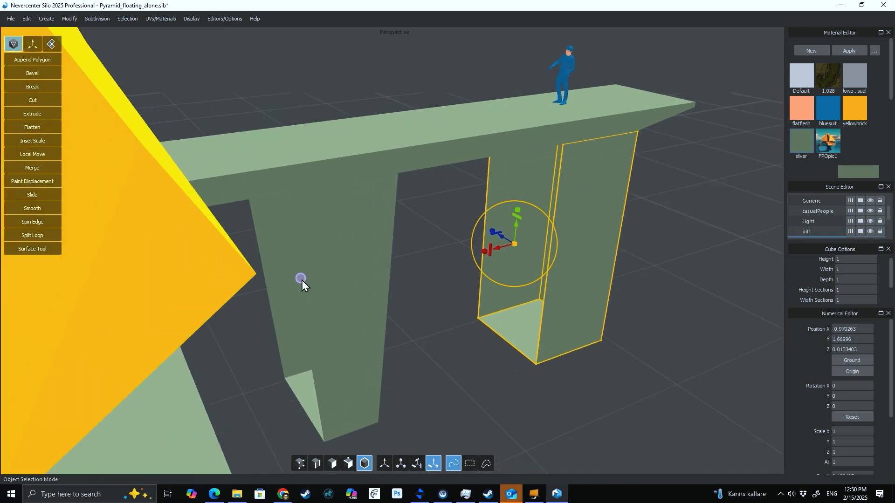
middle_drag(378, 337, 376, 323)
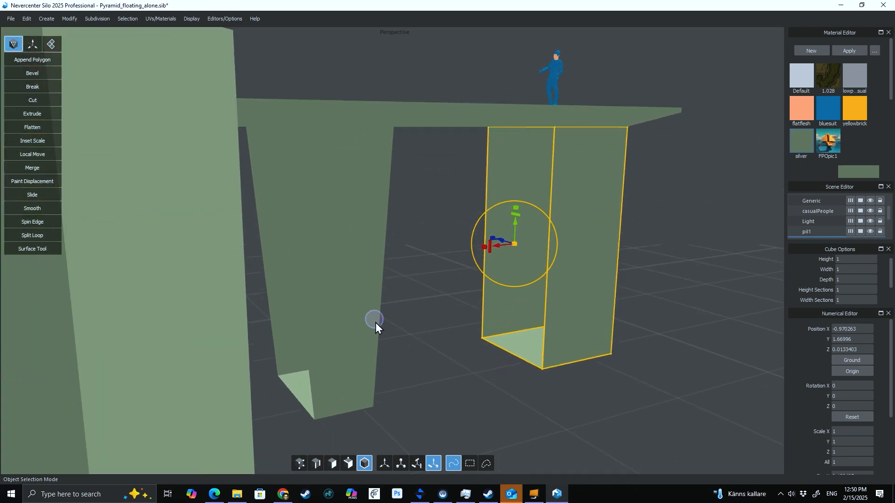
Step: Select the two bottom side edges of the outer pillar and scale them together along the X axis to taper it
key(s)
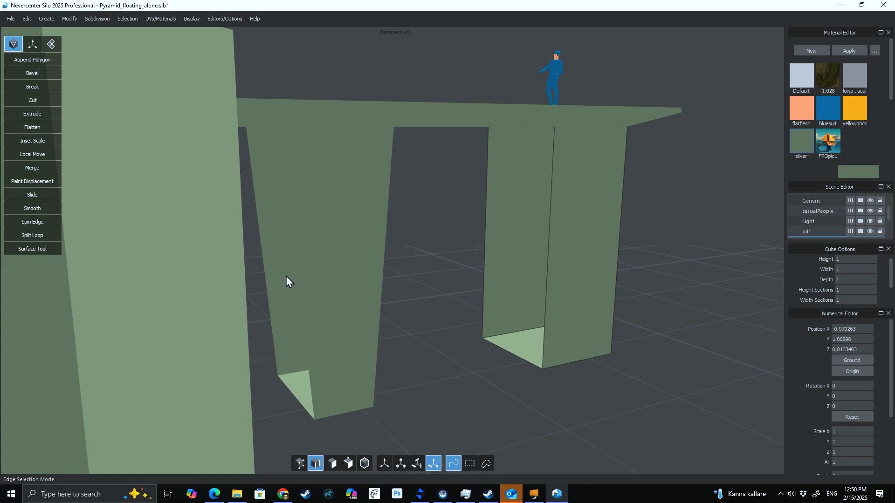
key(f)
middle_drag(368, 301, 575, 247)
click(546, 273)
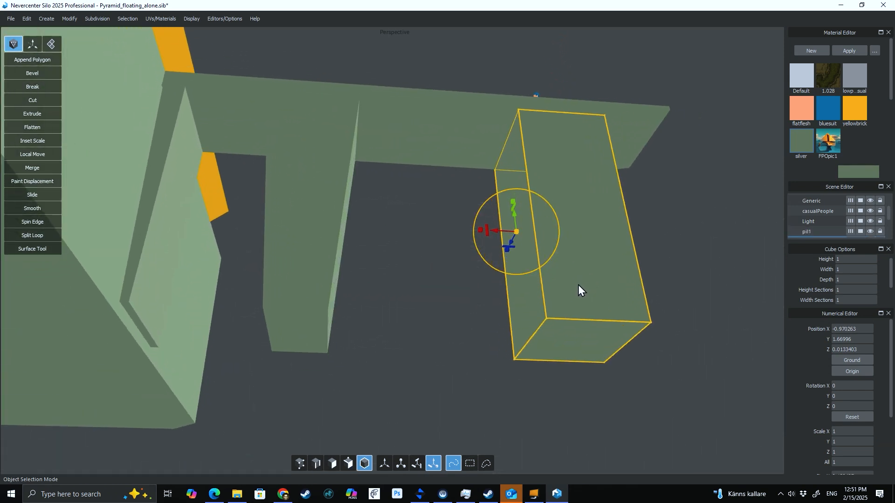
key(s)
click(536, 337)
shift+click(617, 345)
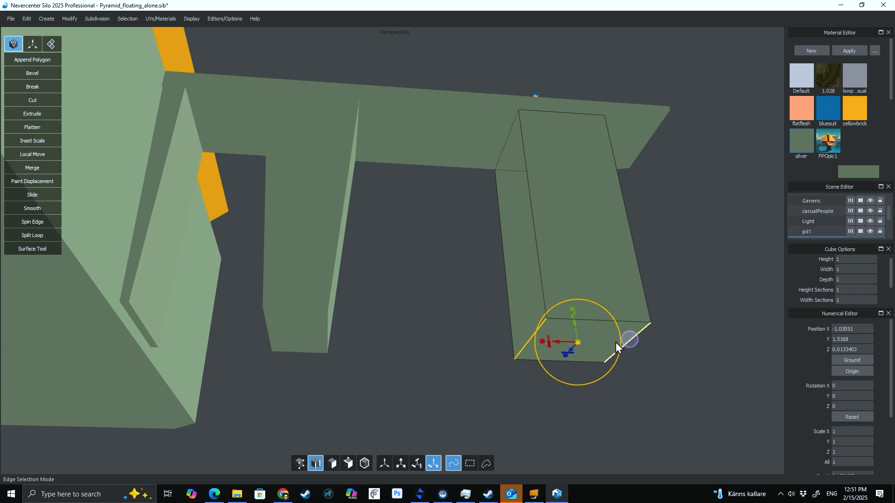
drag(542, 342, 561, 351)
Step: Select the two vertical edges framing the outer pillar's open side and bridge them with a new face
middle_drag(489, 304, 506, 340)
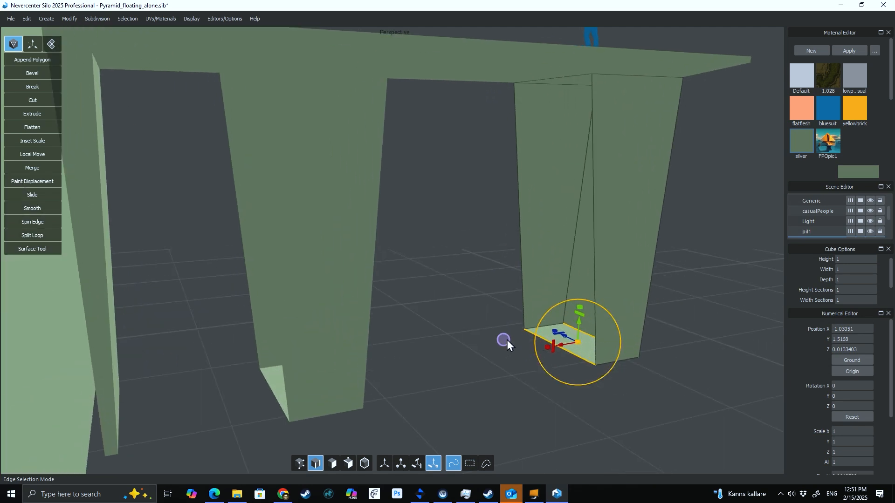
click(603, 228)
shift+click(524, 180)
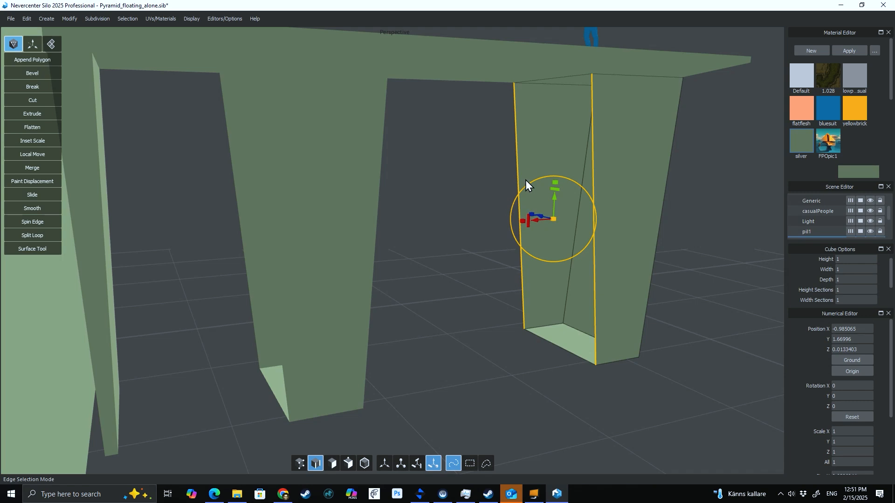
key(b)
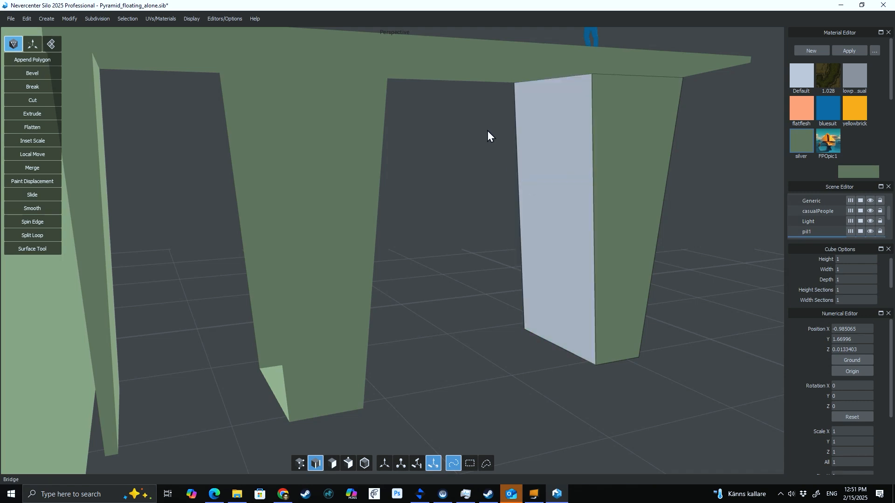
Step: Select the inner pillar's two vertical edges around its open side and bridge them to close the gap
key(f)
click(307, 225)
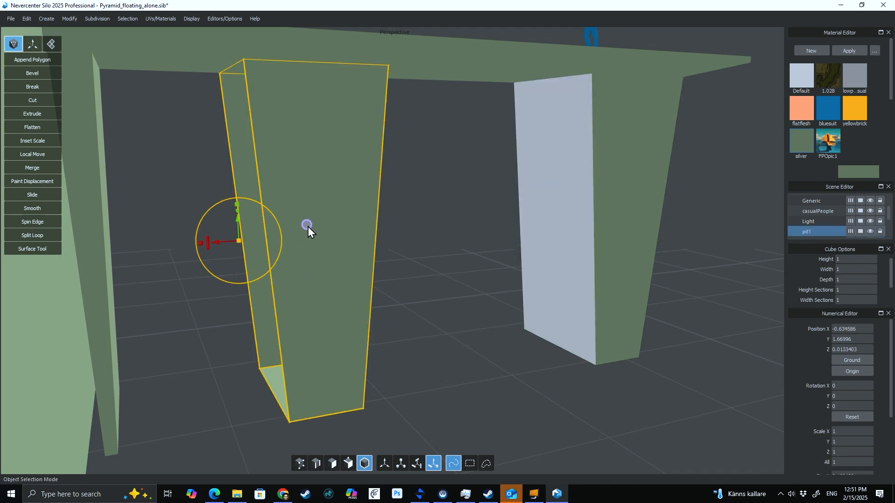
key(s)
click(239, 217)
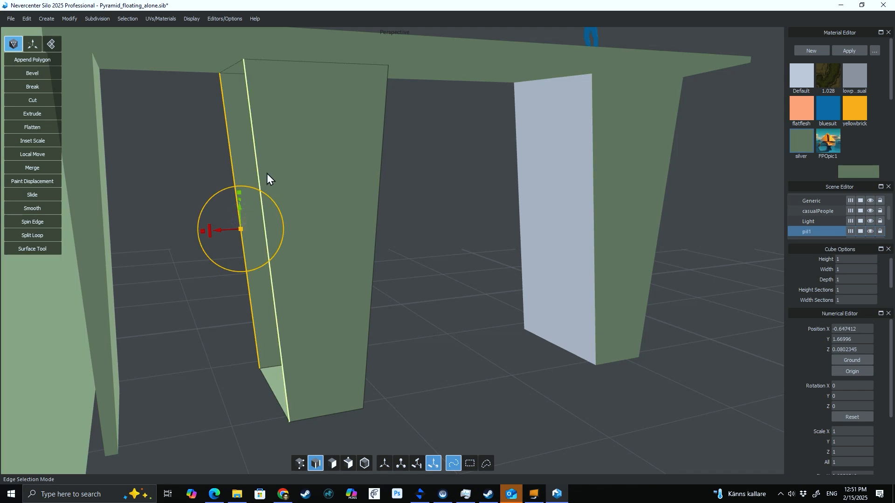
shift+click(265, 170)
key(b)
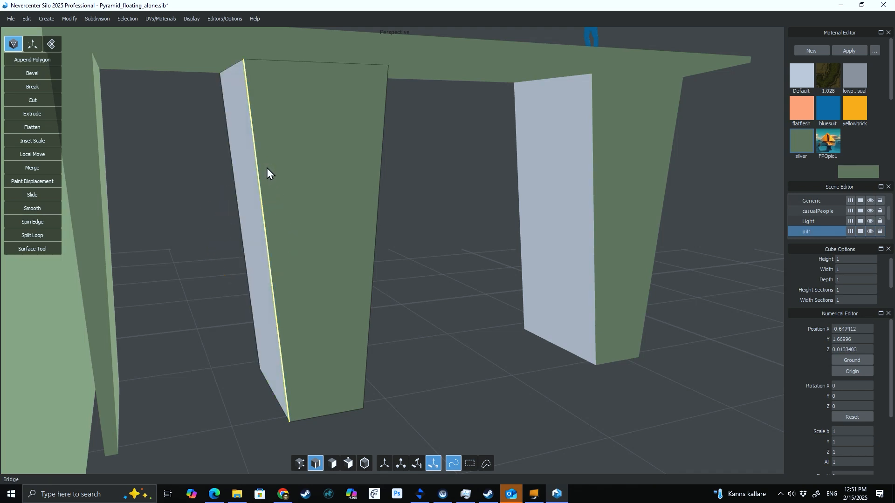
Step: Apply the silver material to both the inner and outer walkway pillars, covering their newly bridged faces
key(f)
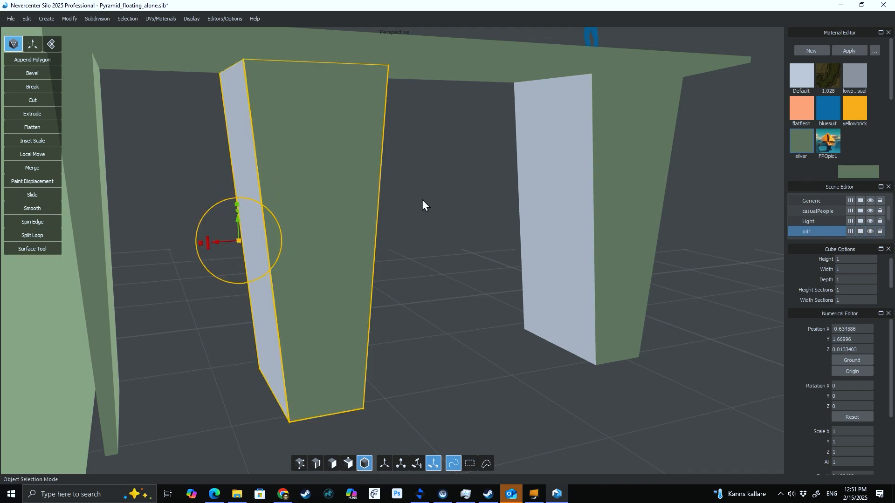
middle_drag(423, 206, 632, 228)
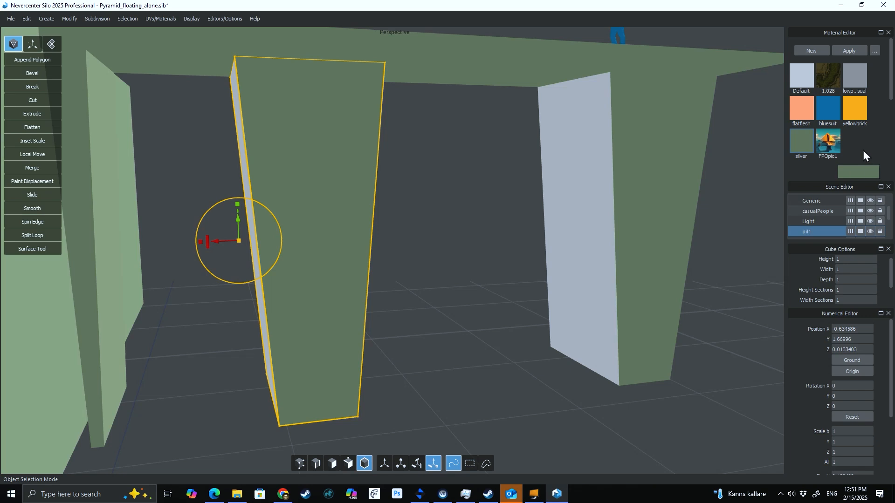
click(586, 173)
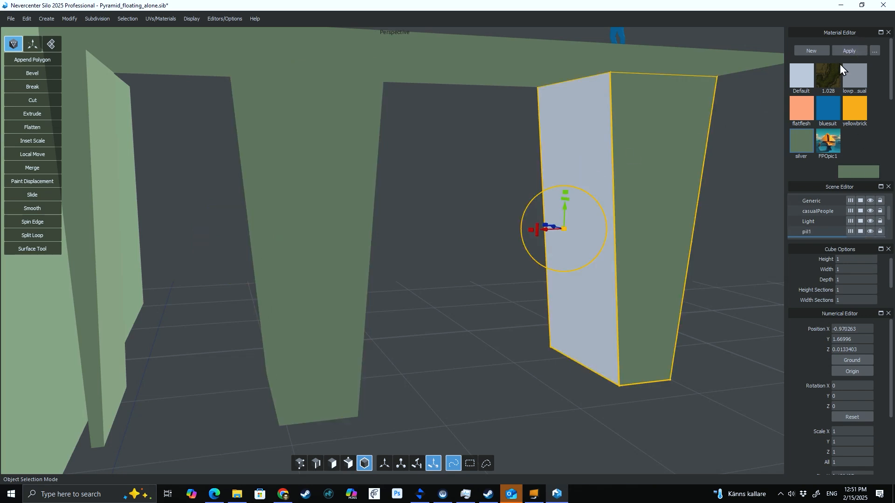
click(851, 50)
Step: Examine the whole pyramid model beside the reference picture, comparing the walkway, pillars and base from near and far
middle_drag(529, 273, 501, 334)
scroll(526, 303, down, 5)
alt+drag(530, 293, 518, 331)
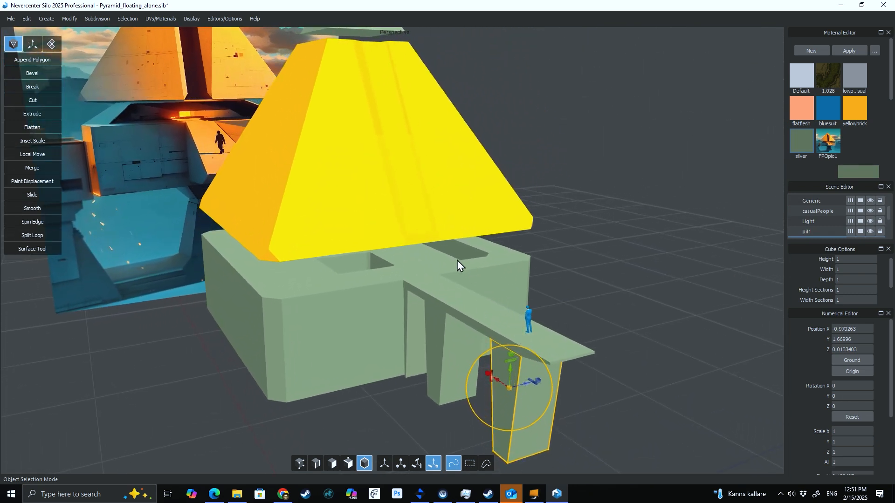
alt+drag(493, 187, 493, 210)
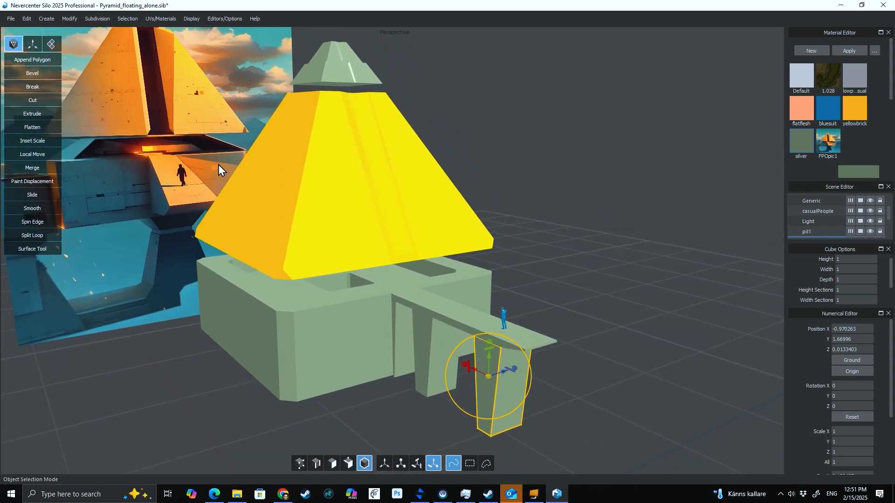
scroll(221, 165, down, 3)
alt+middle_drag(231, 125, 295, 152)
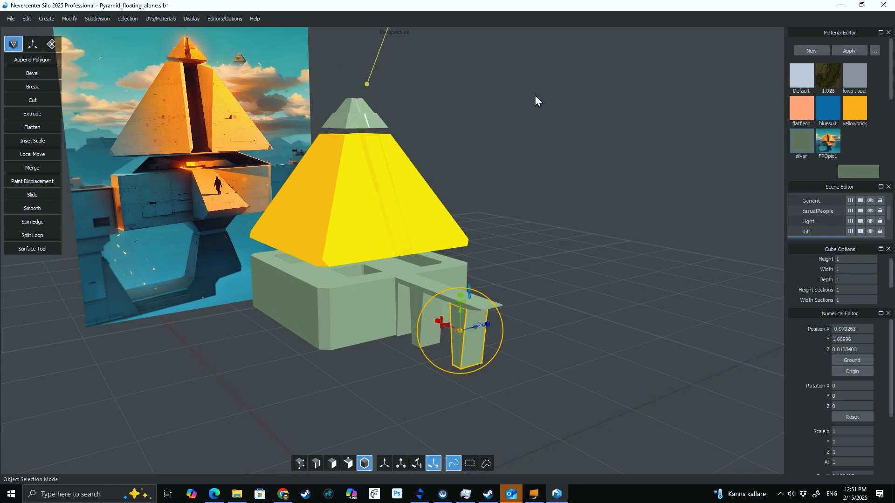
scroll(519, 149, up, 3)
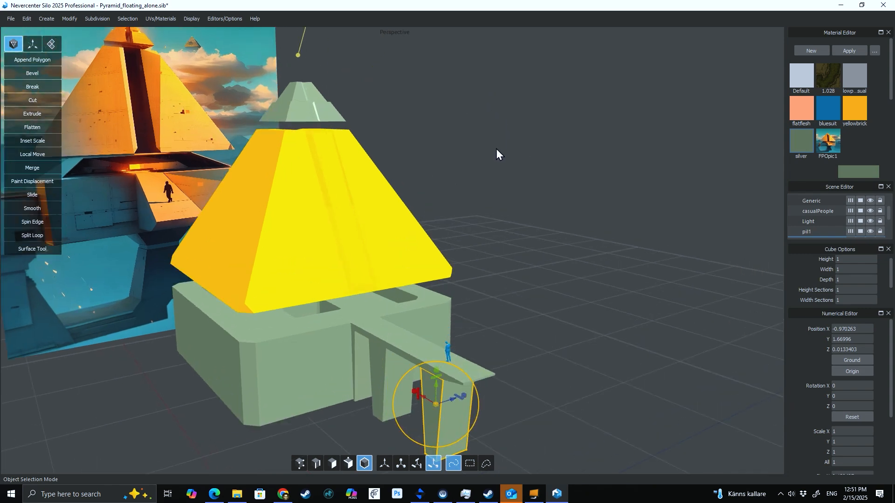
alt+middle_drag(496, 149, 559, 128)
scroll(552, 148, up, 2)
alt+middle_drag(519, 191, 544, 128)
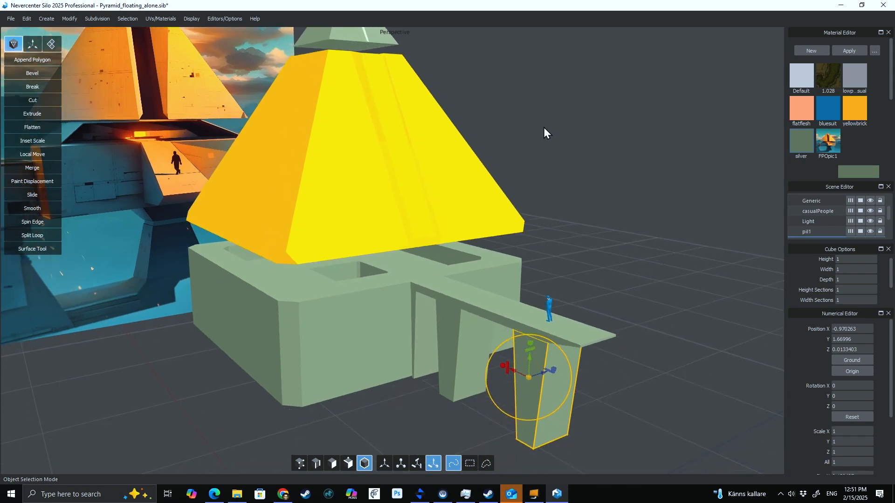
scroll(524, 140, down, 2)
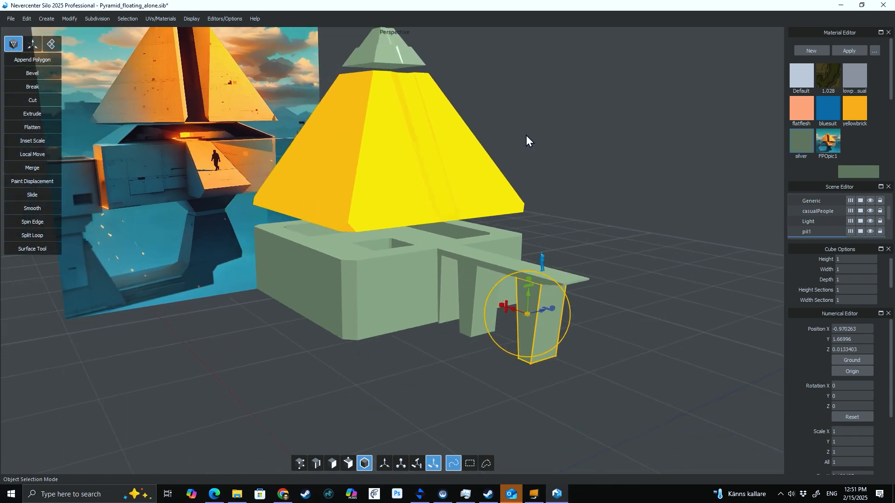
Step: Select the green base and pick the edges along the near and far sides of its inner top rim
click(456, 181)
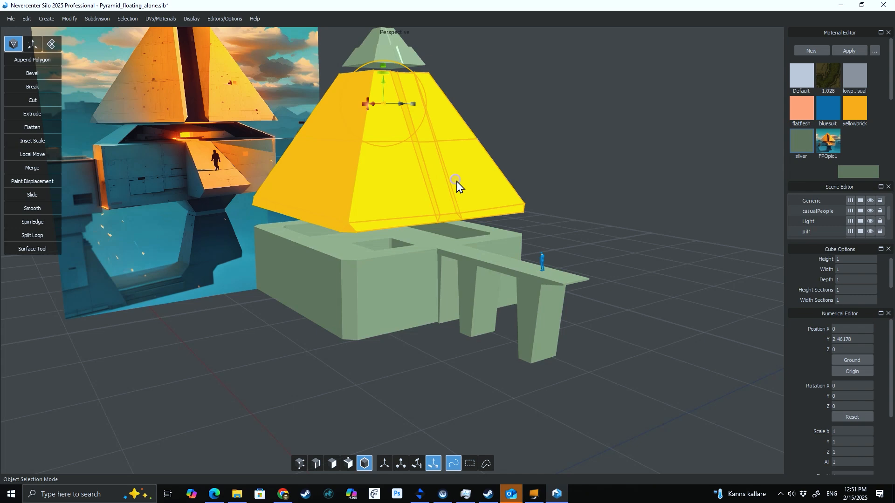
click(401, 275)
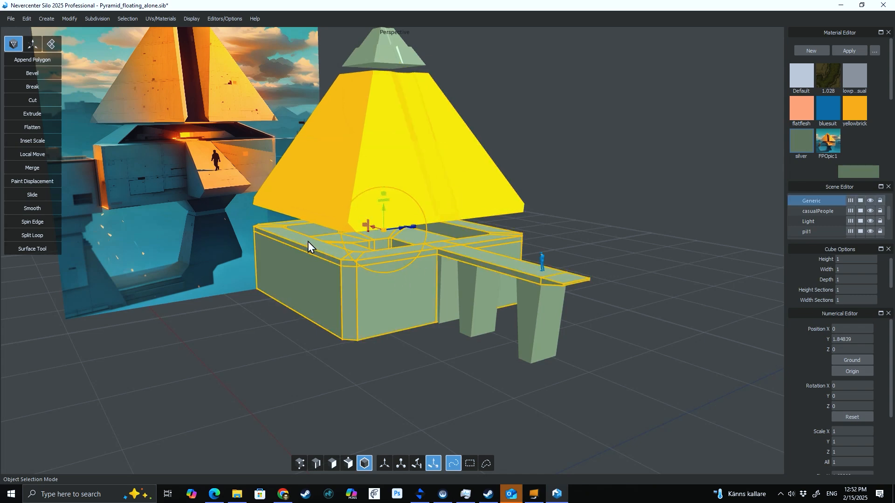
key(s)
click(298, 234)
scroll(300, 237, up, 3)
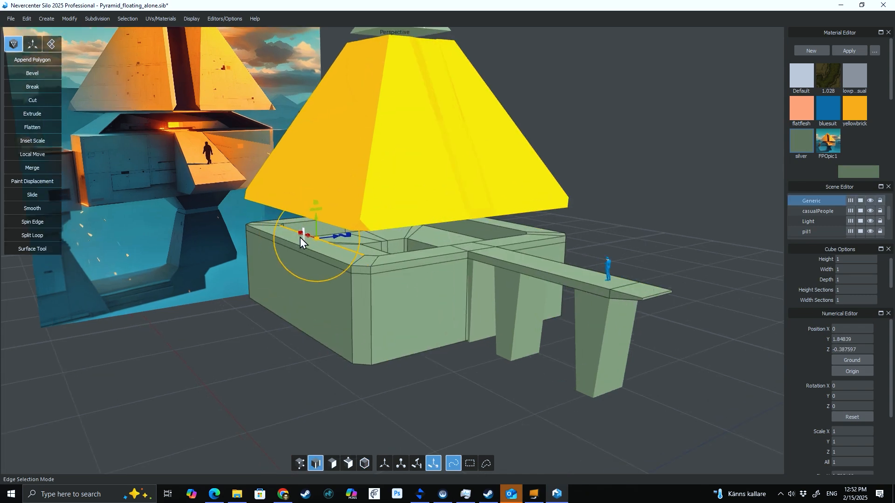
scroll(303, 233, up, 4)
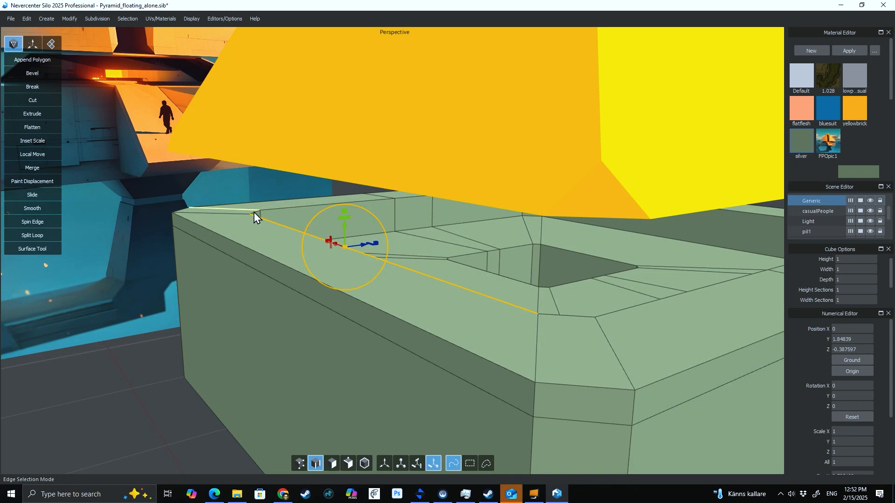
click(254, 214)
shift+click(314, 207)
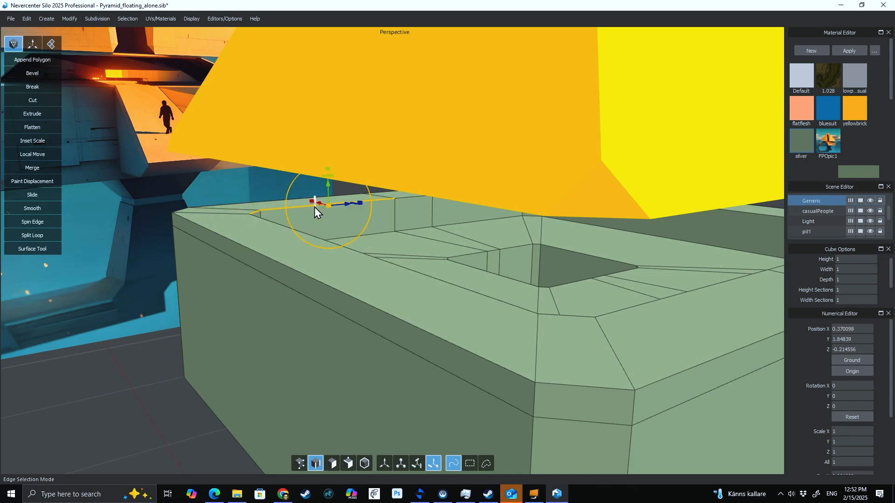
double_click(258, 217)
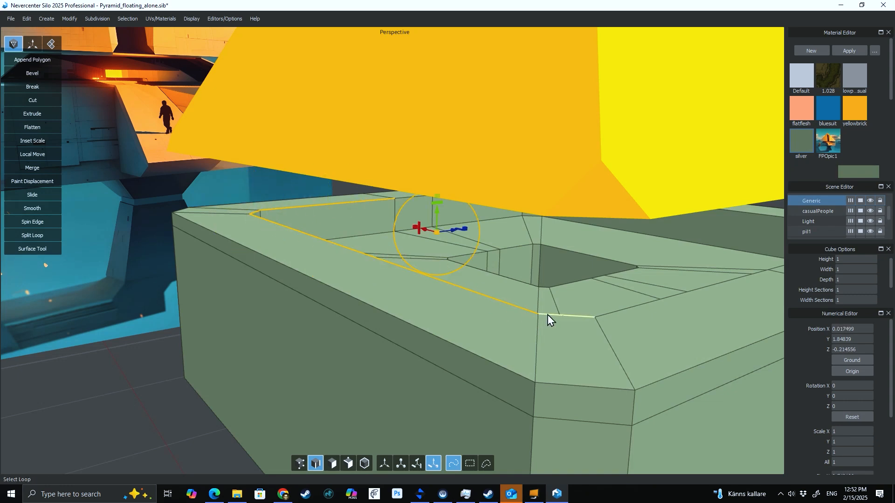
Step: Add the remaining inner rim edges around the base's recess to the selection and bevel them by about 0.005
middle_drag(722, 290, 343, 265)
shift+click(342, 265)
shift+click(432, 248)
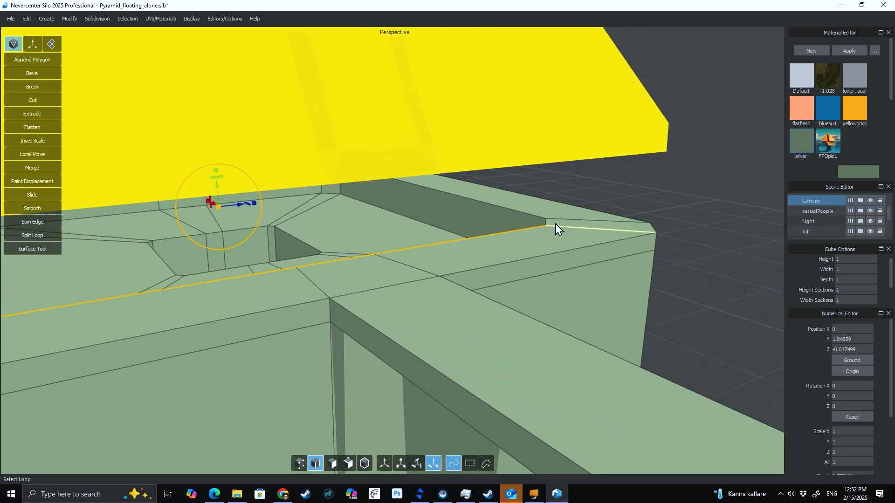
shift+click(548, 223)
middle_drag(527, 216, 429, 206)
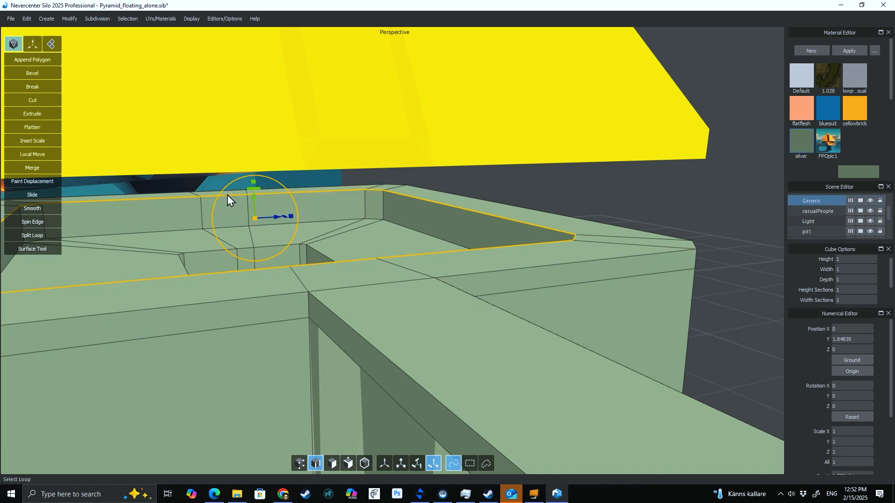
key(b)
drag(253, 216, 435, 250)
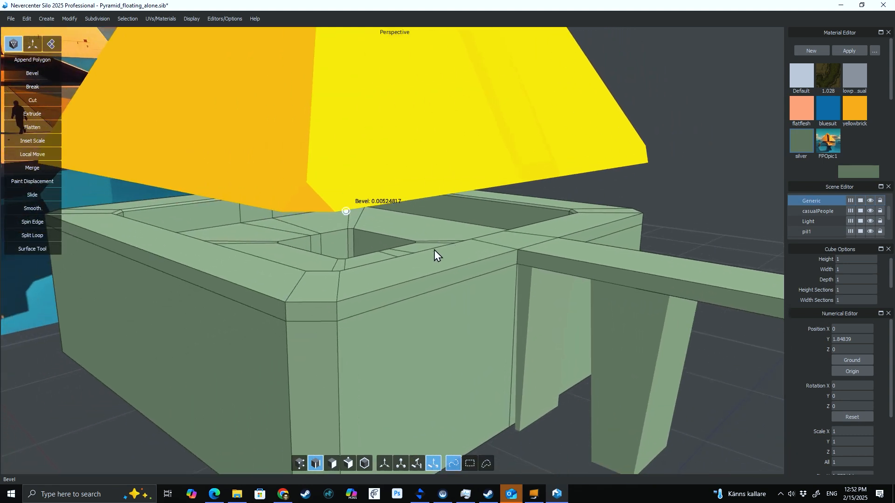
key(Escape)
Step: Select the outer top edges of the base along its front and side, including the chamfered corners and both sides of the walkway
click(303, 302)
shift+click(264, 295)
shift+click(495, 261)
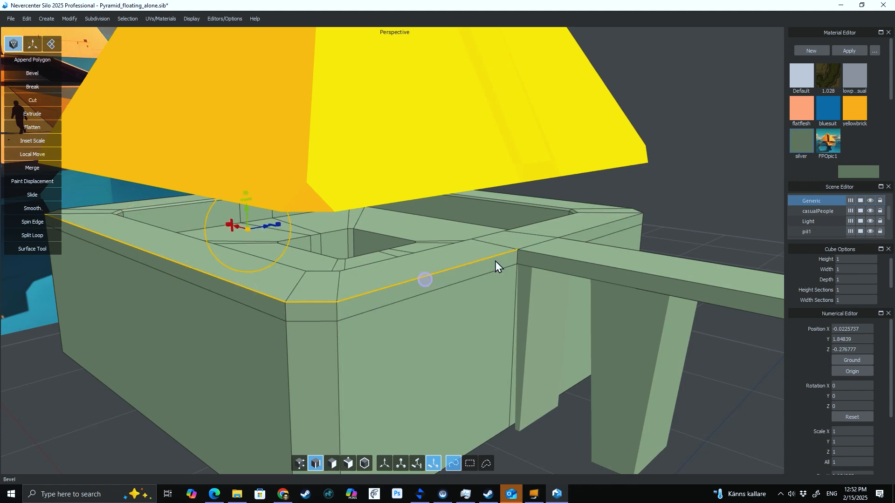
shift+click(585, 228)
alt+drag(333, 302, 371, 298)
shift+click(255, 304)
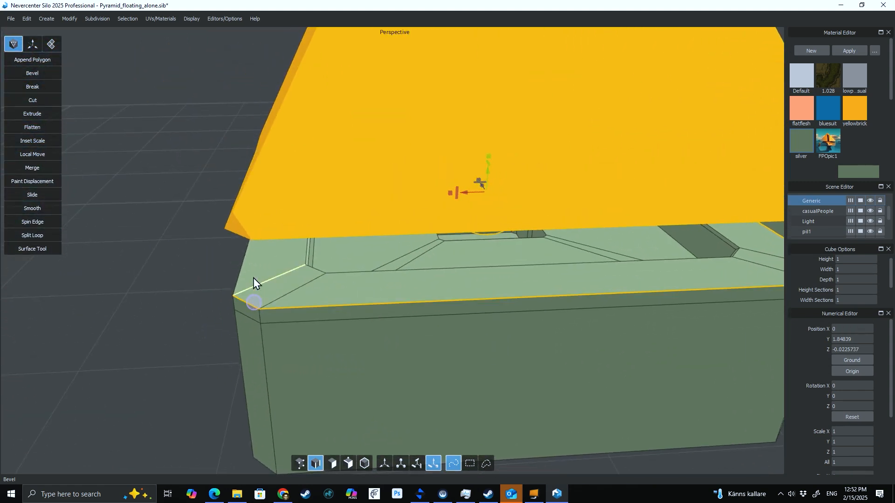
Step: Add the back and remaining corner edges to complete the base's outer top edge selection up to the walkway junction
alt+drag(247, 259, 349, 332)
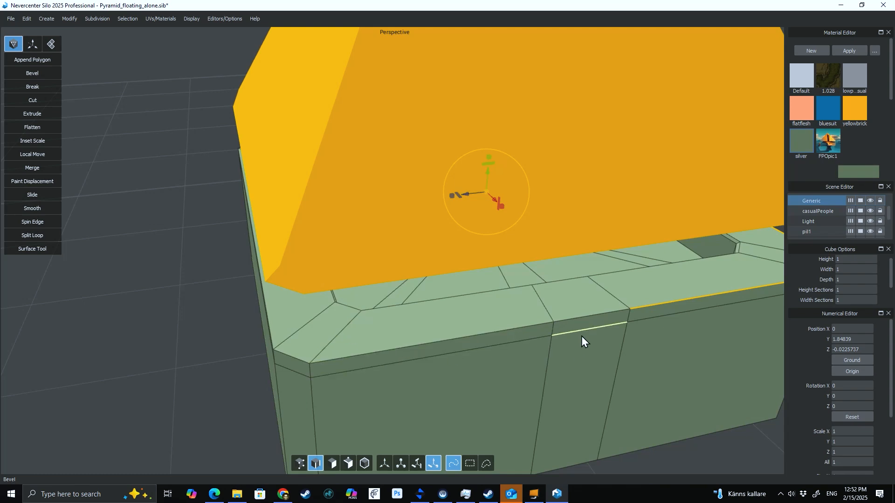
shift+click(586, 314)
shift+click(288, 354)
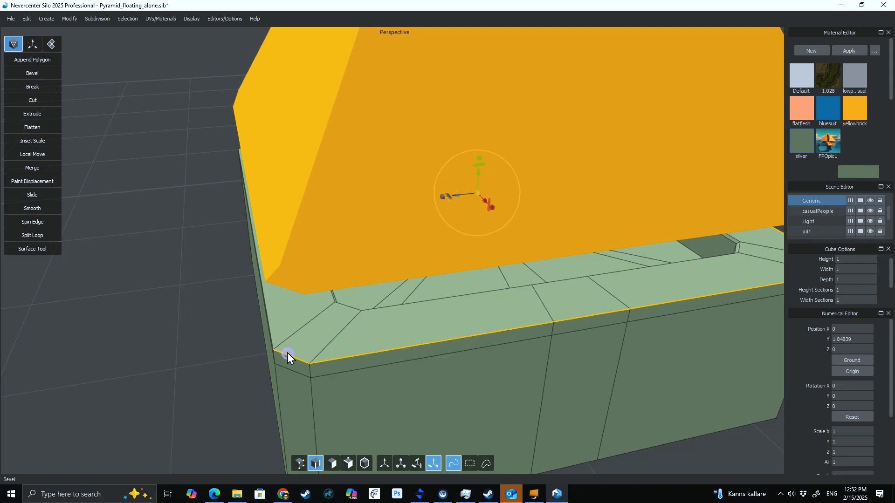
alt+drag(219, 320, 370, 300)
shift+click(414, 354)
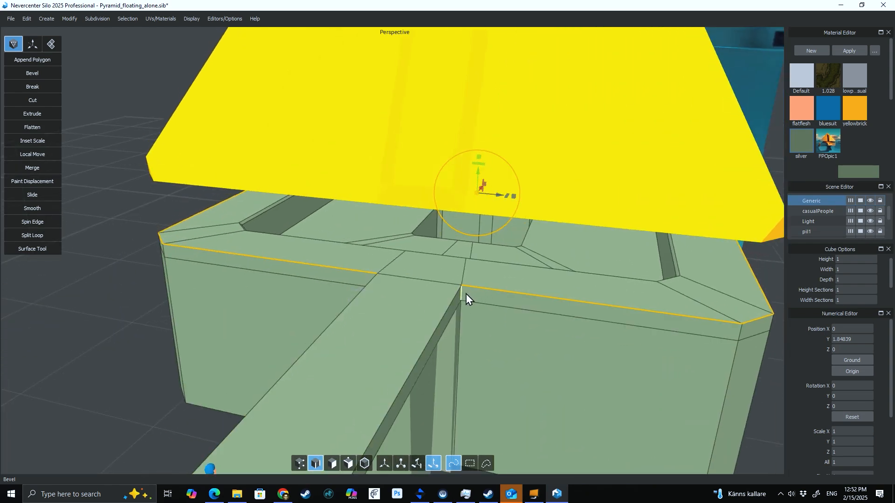
scroll(510, 301, up, 3)
alt+middle_drag(530, 281, 453, 262)
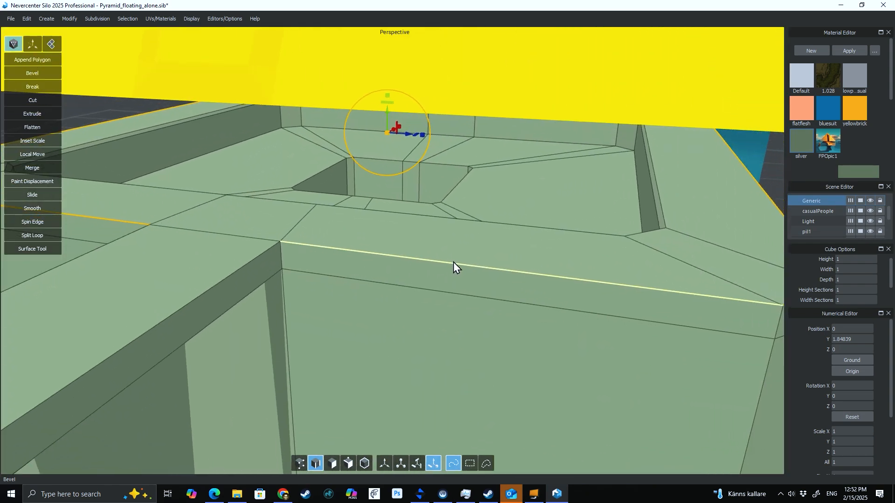
scroll(366, 275, down, 3)
alt+drag(360, 275, 339, 289)
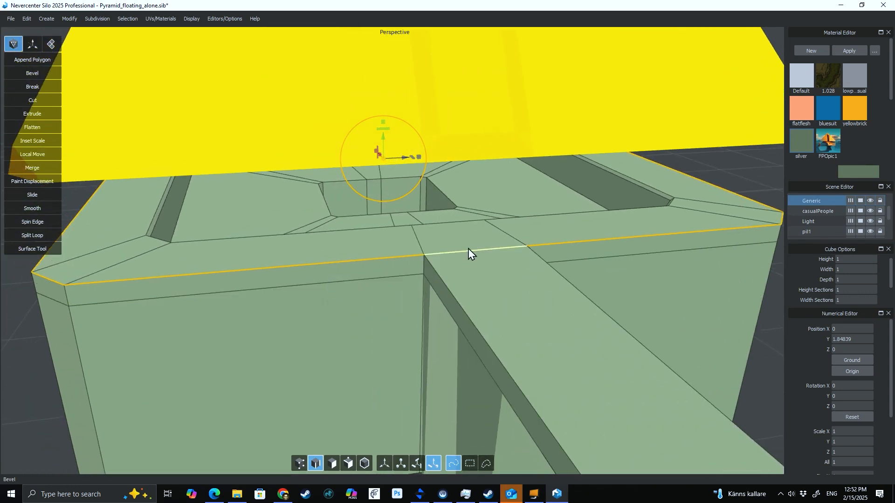
Step: Switch to face selection and select the long top face of the walkway
key(d)
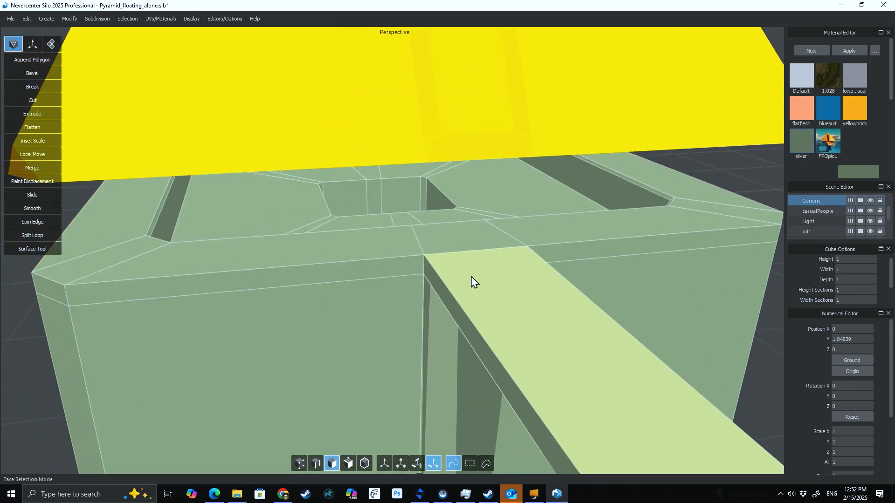
click(471, 277)
mouse_move(569, 277)
alt+middle_down()
mouse_move(469, 248)
mouse_move(563, 280)
alt+middle_up()
scroll(469, 272, down, 2)
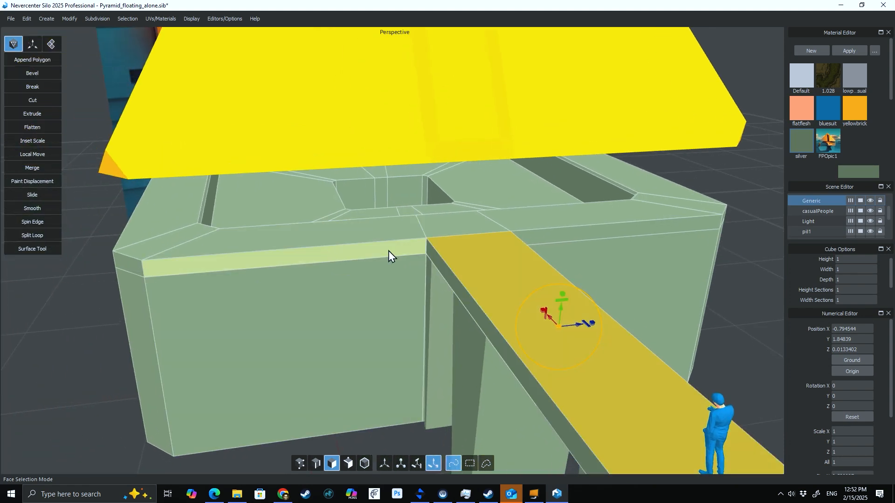
Step: Examine the walkway's top face and its junction with the base's upper edge from several angles and distances
scroll(588, 258, down, 2)
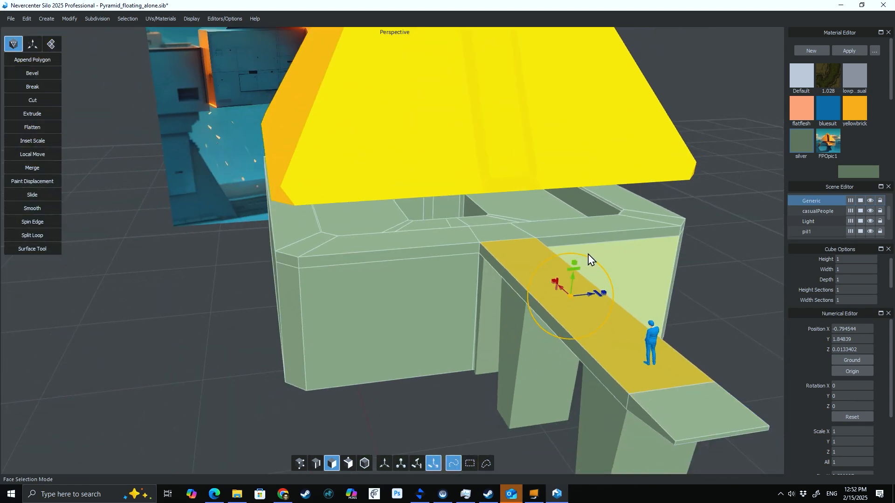
middle_drag(588, 258, 402, 265)
scroll(488, 264, up, 3)
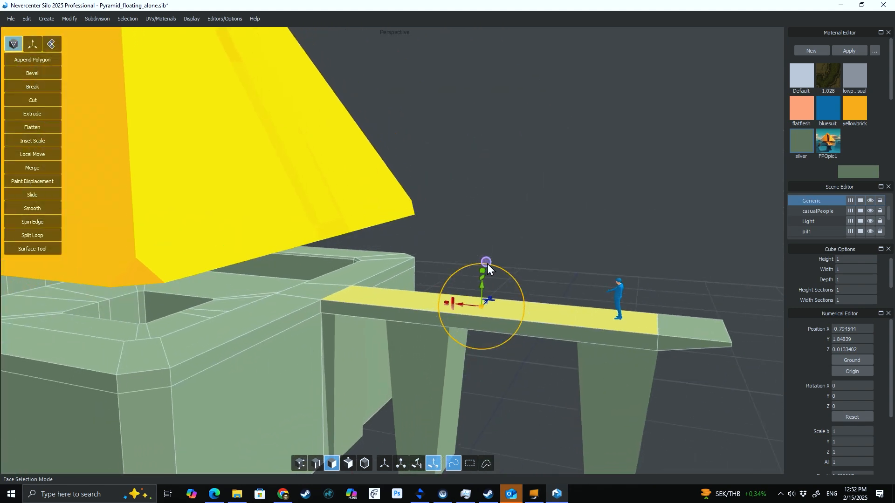
middle_drag(487, 264, 452, 267)
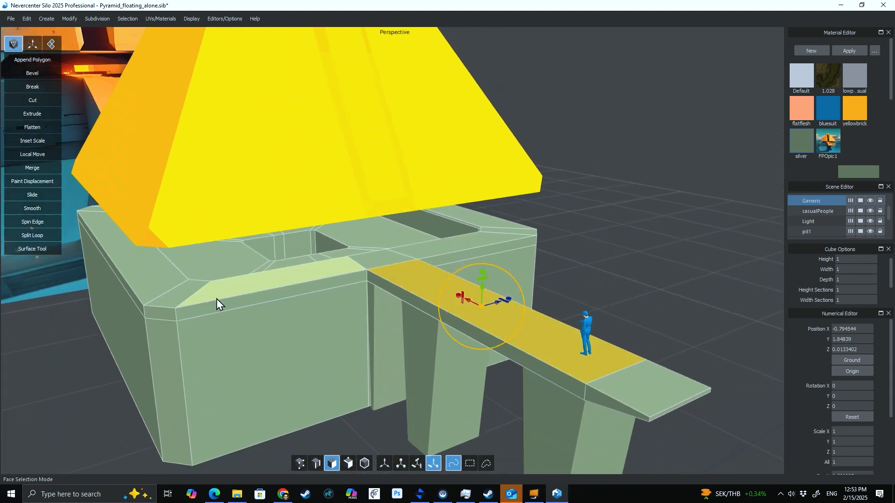
scroll(326, 298, up, 5)
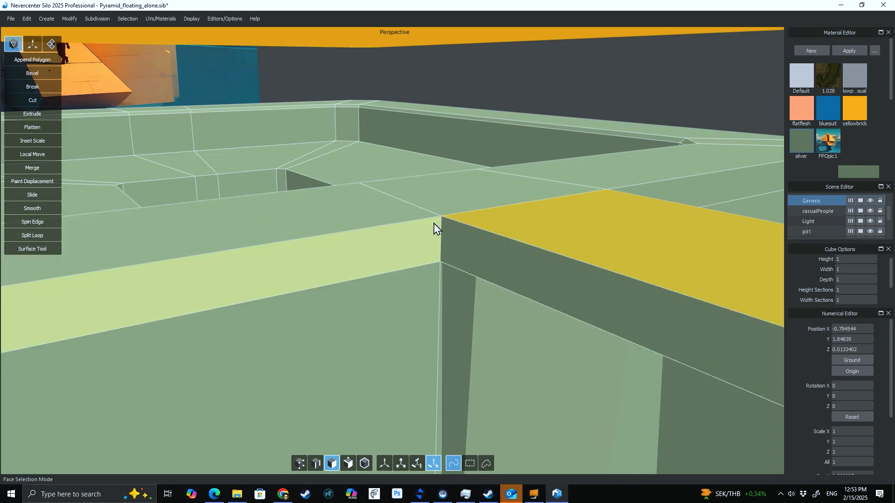
scroll(442, 219, down, 2)
scroll(444, 222, down, 4)
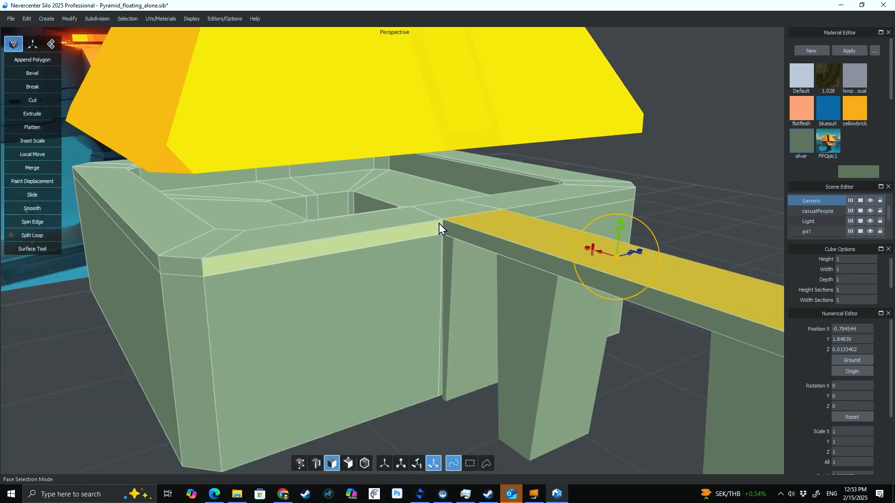
scroll(416, 231, down, 3)
middle_drag(461, 239, 399, 293)
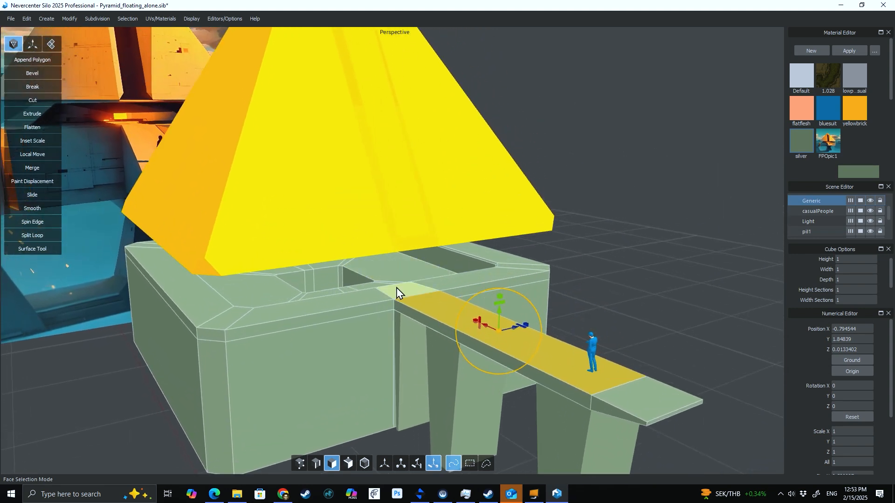